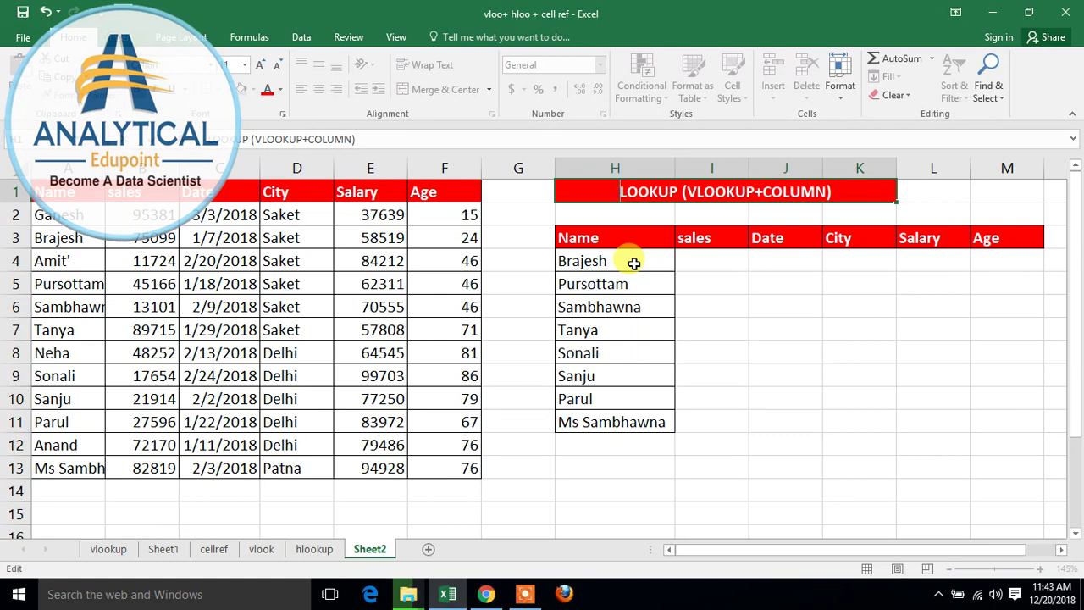
- Examine the lookup table's Name list and the empty sales, Date, City, Salary and Age columns beside it
left_click(709, 332)
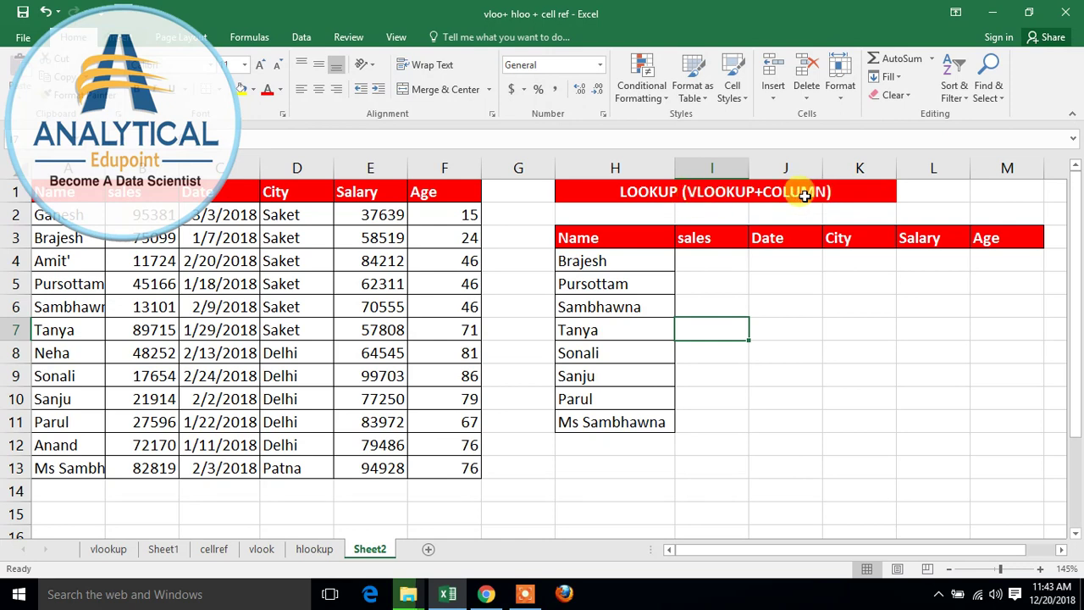
left_click(715, 256)
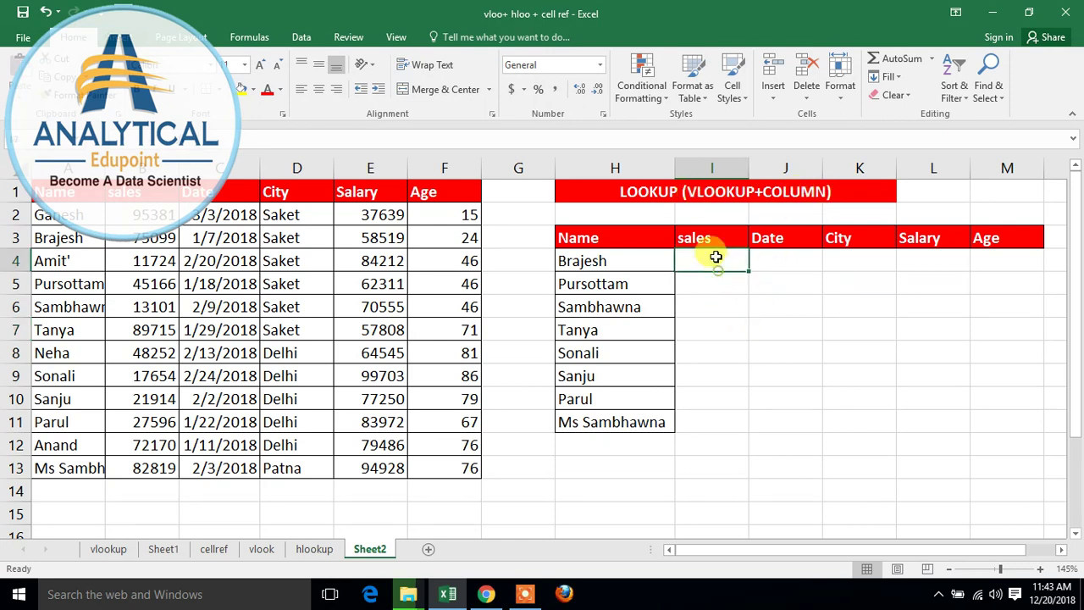
left_click(732, 316)
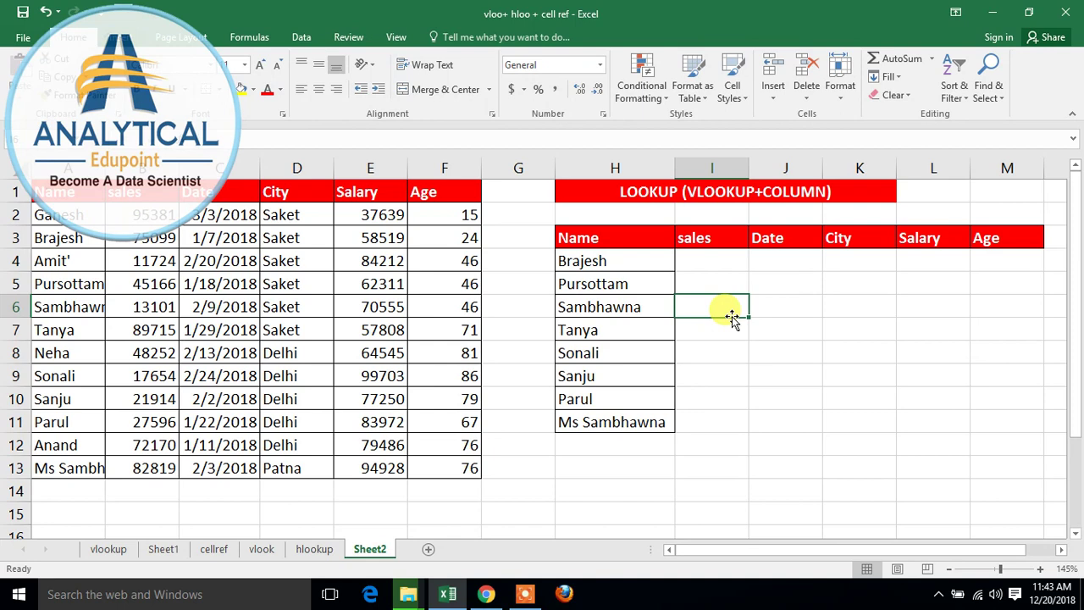
left_click_drag(624, 239, 604, 422)
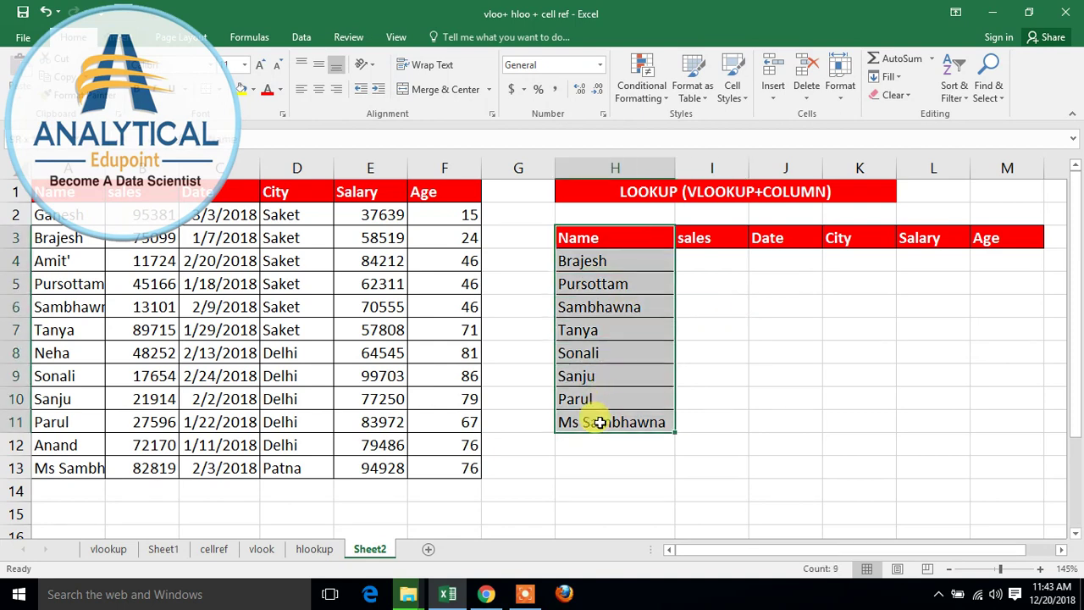
left_click_drag(723, 239, 724, 422)
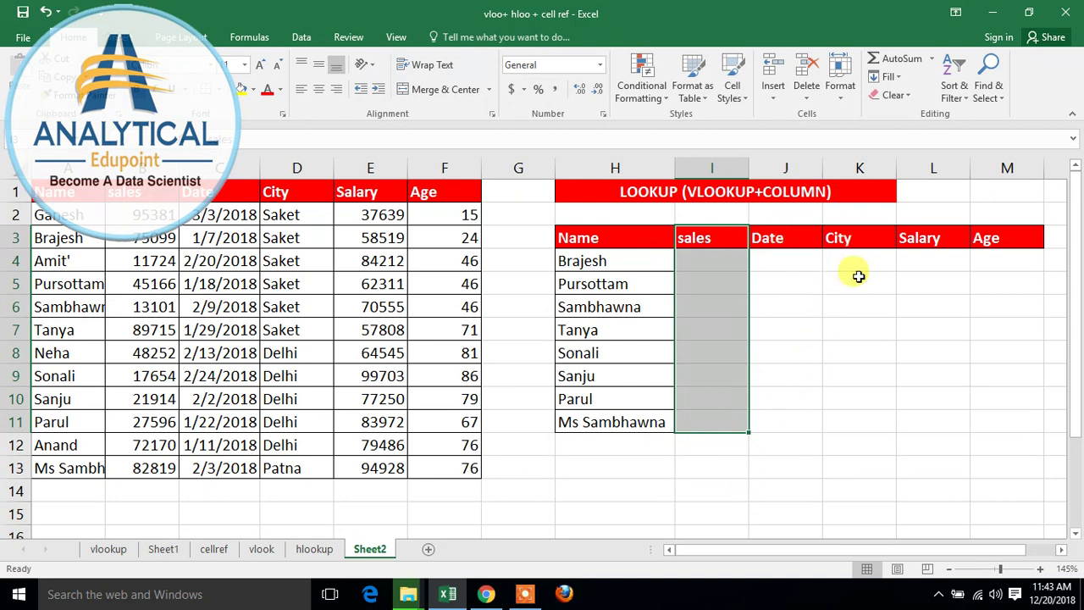
left_click(790, 305)
left_click(712, 260)
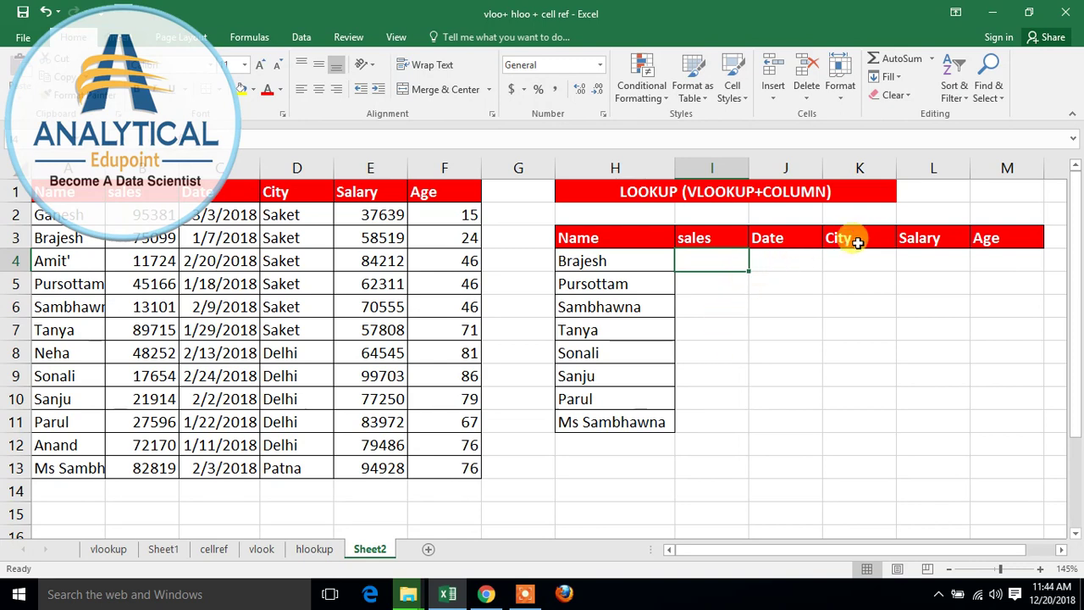
left_click_drag(721, 261, 716, 418)
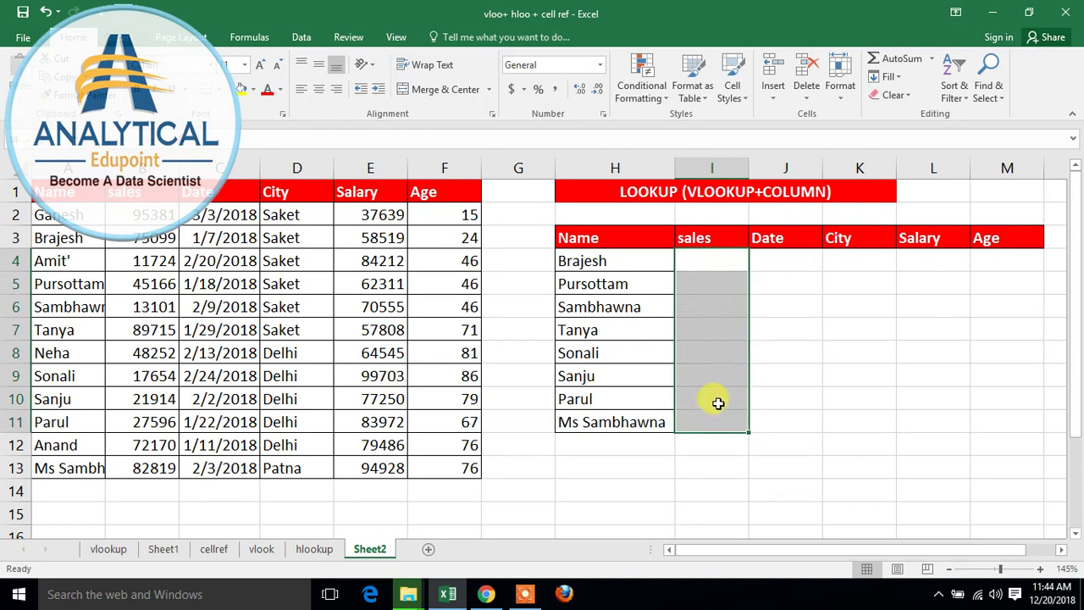
left_click(717, 262)
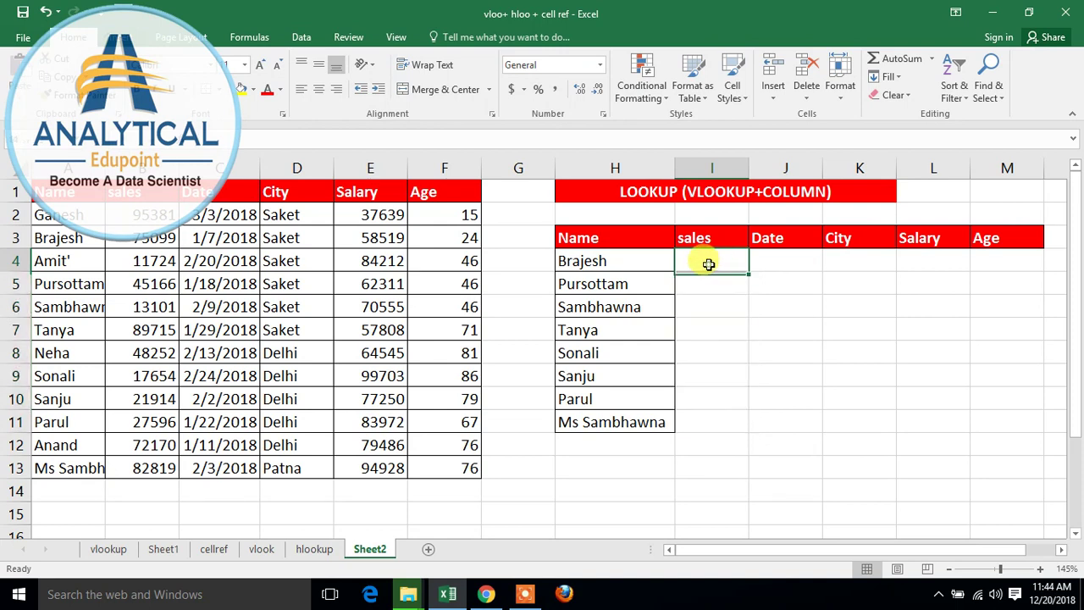
left_click(773, 263)
left_click(868, 261)
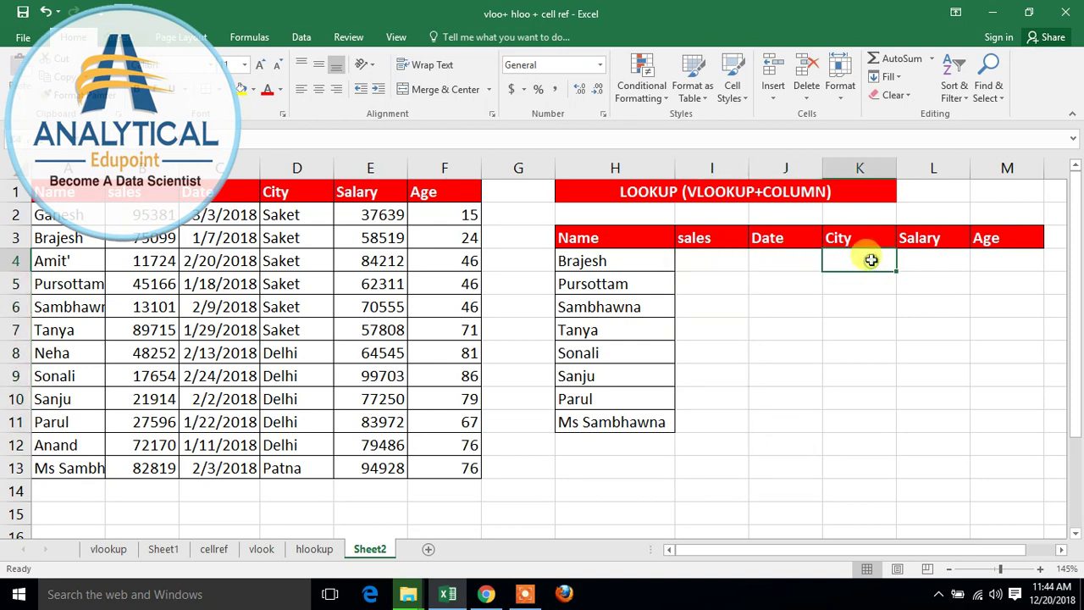
left_click(945, 259)
left_click(1000, 254)
left_click(780, 343)
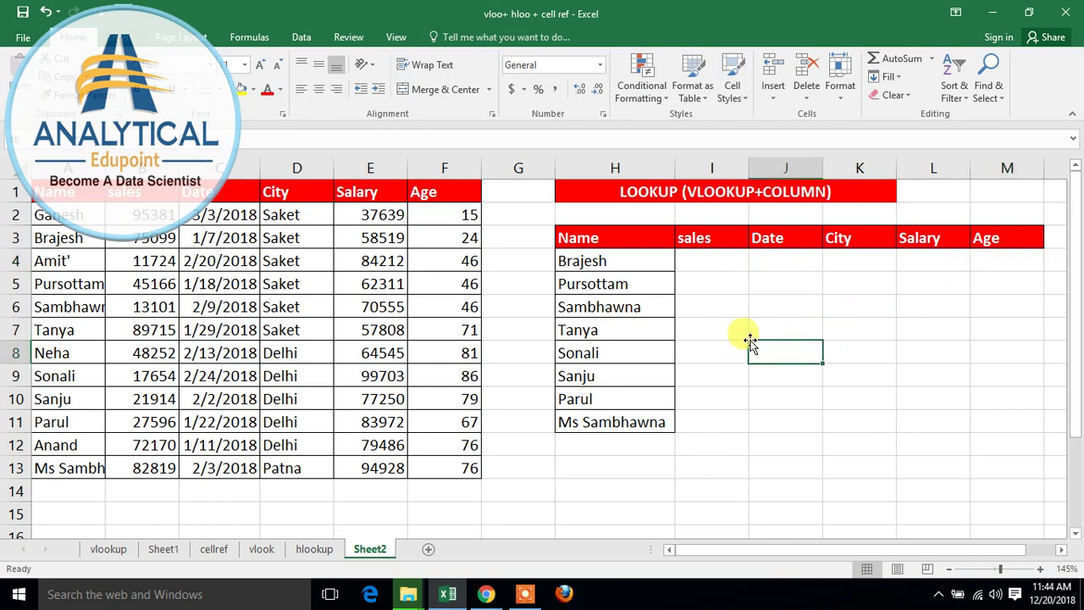
- Try the formula =VLOOKUP(H4,D1:F13,1,0) in the City cell K4
left_click(847, 256)
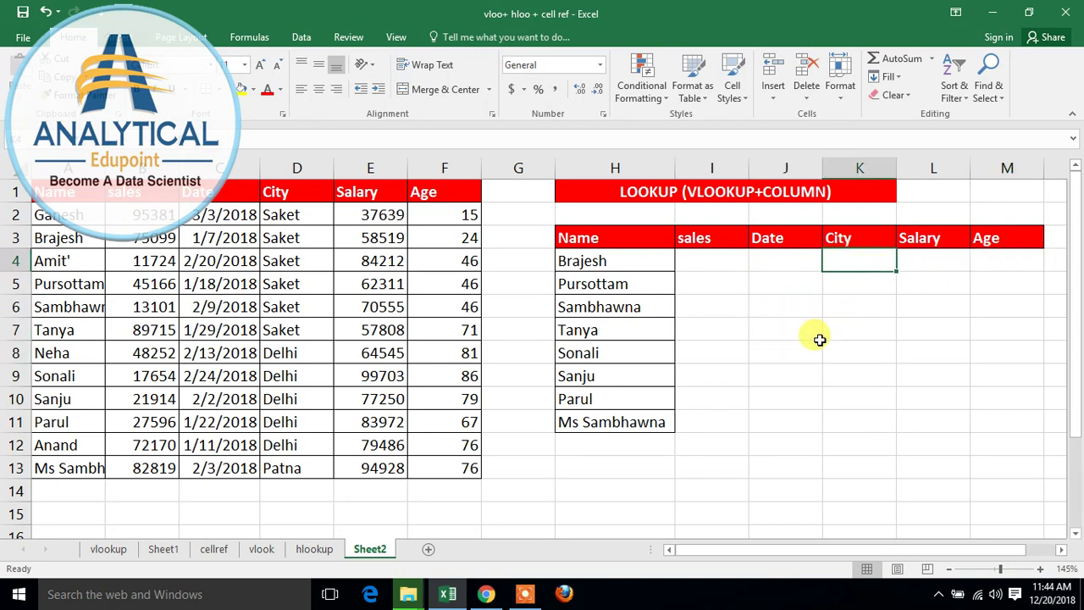
type("=VL")
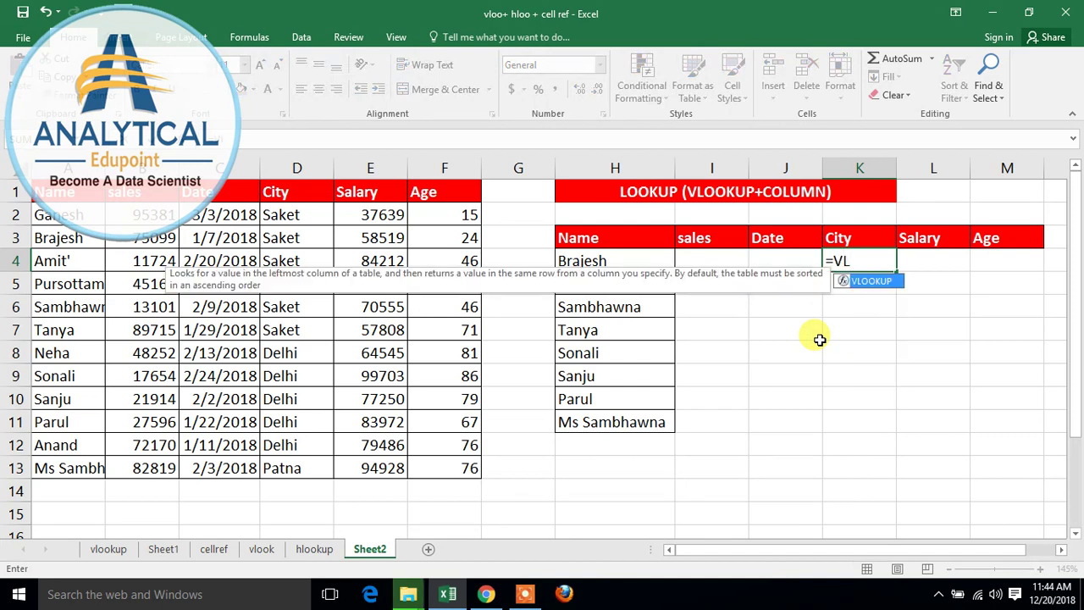
key("Tab")
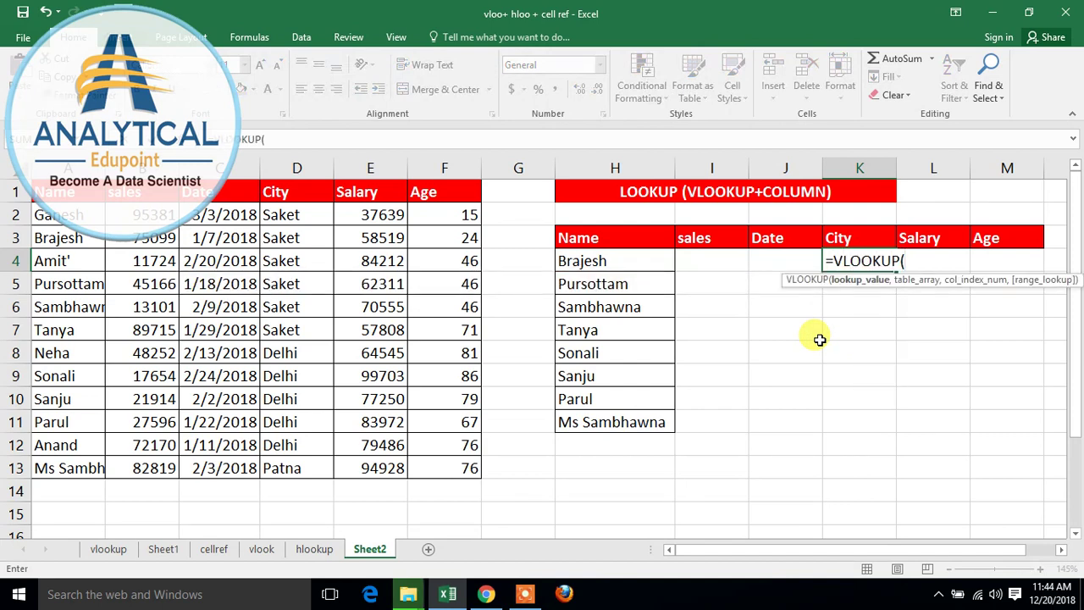
left_click(631, 263)
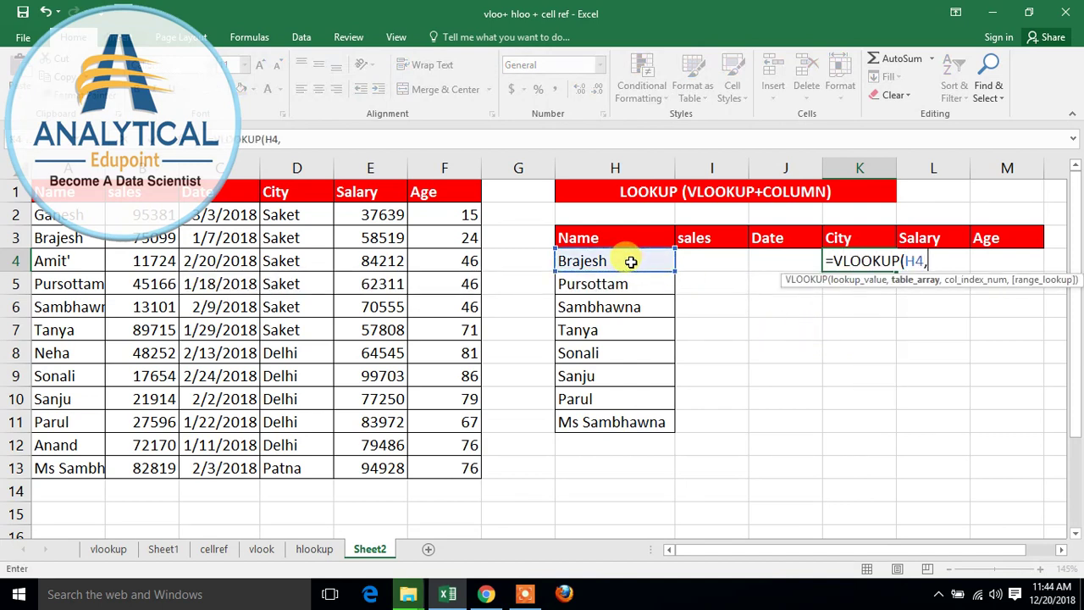
type(",")
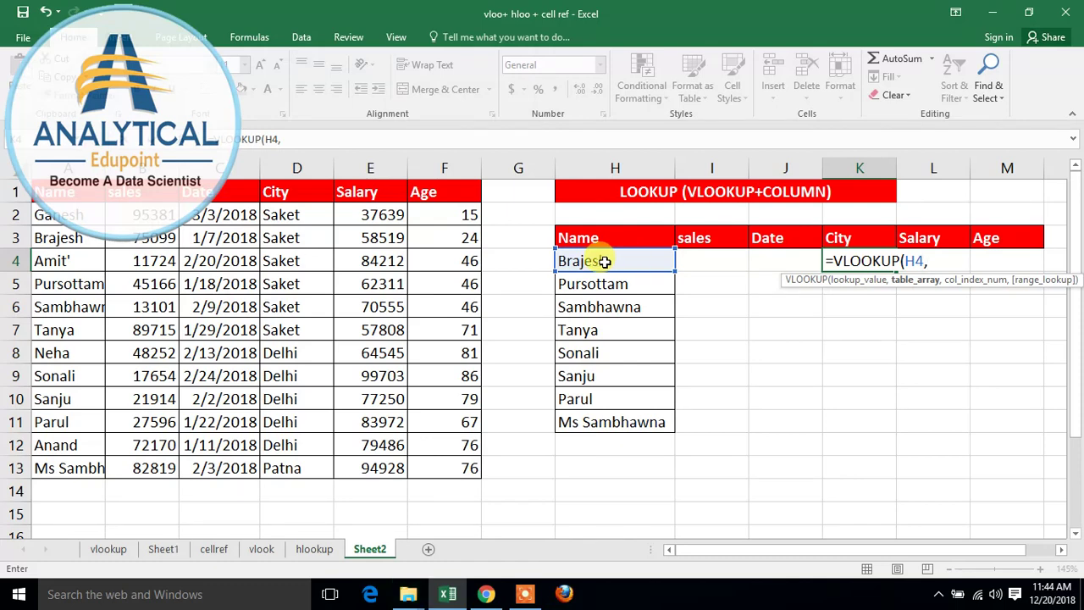
left_click_drag(293, 192, 450, 471)
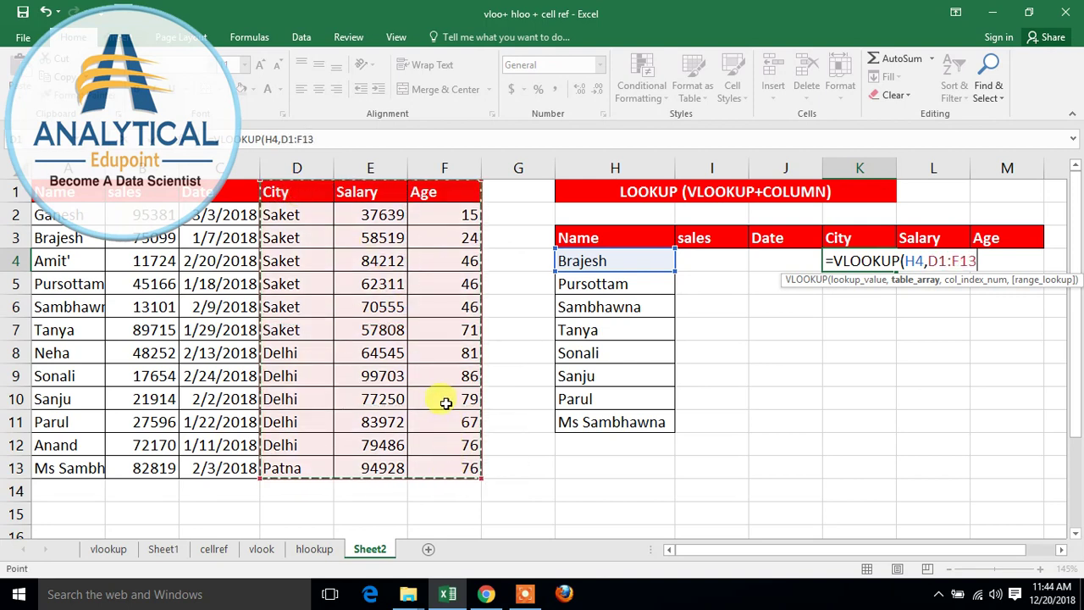
type(",1")
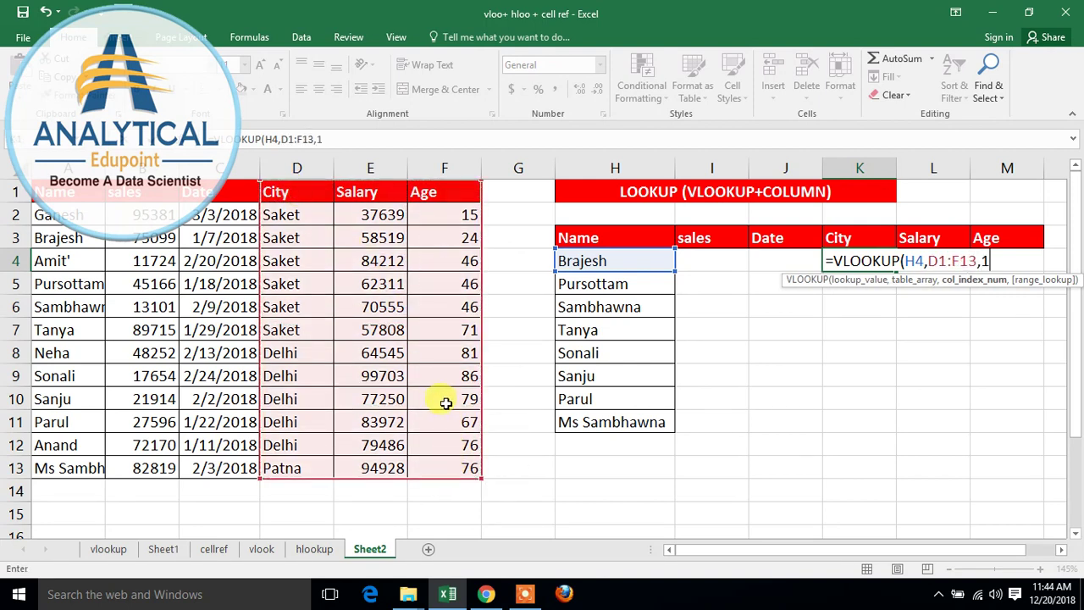
type(",0")
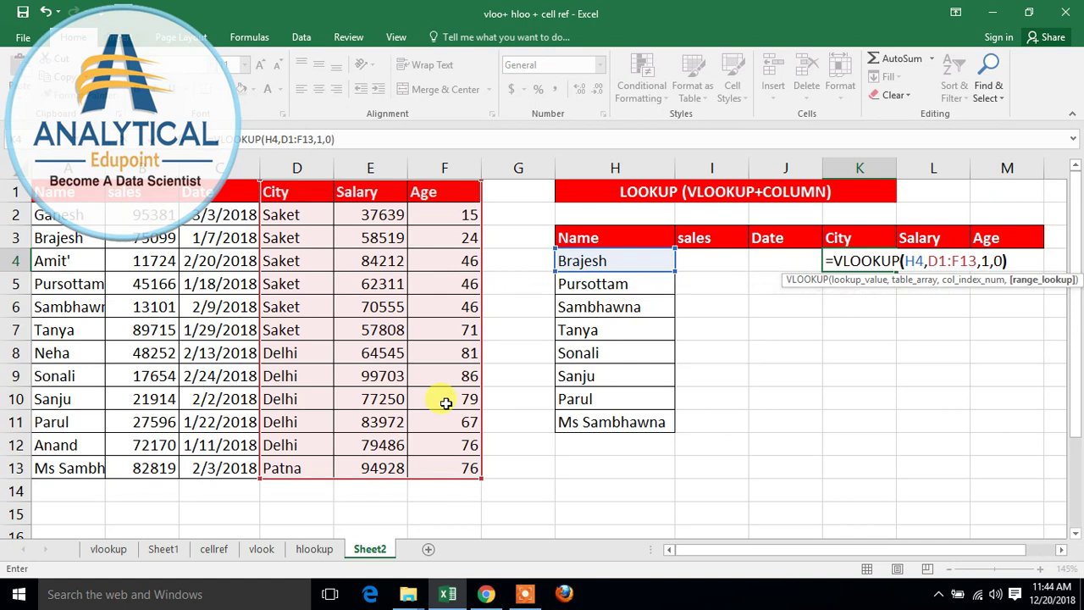
key("Return")
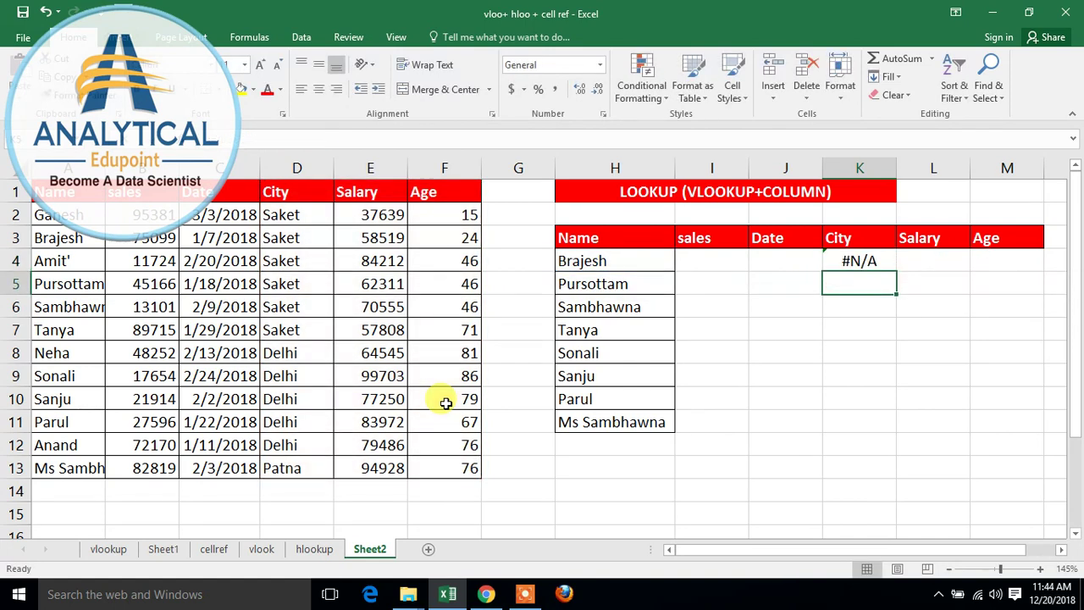
- Enter =VLOOKUP(H4,A1:F13,5,0) in the Salary cell L4 to look up the first name's salary
key("Up")
key("Right")
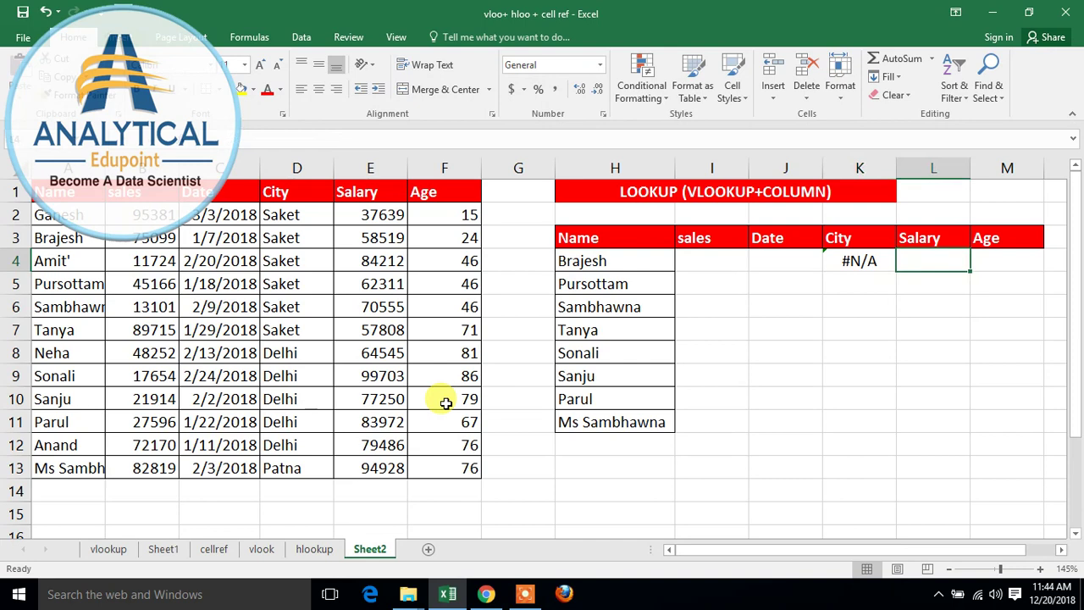
type("=")
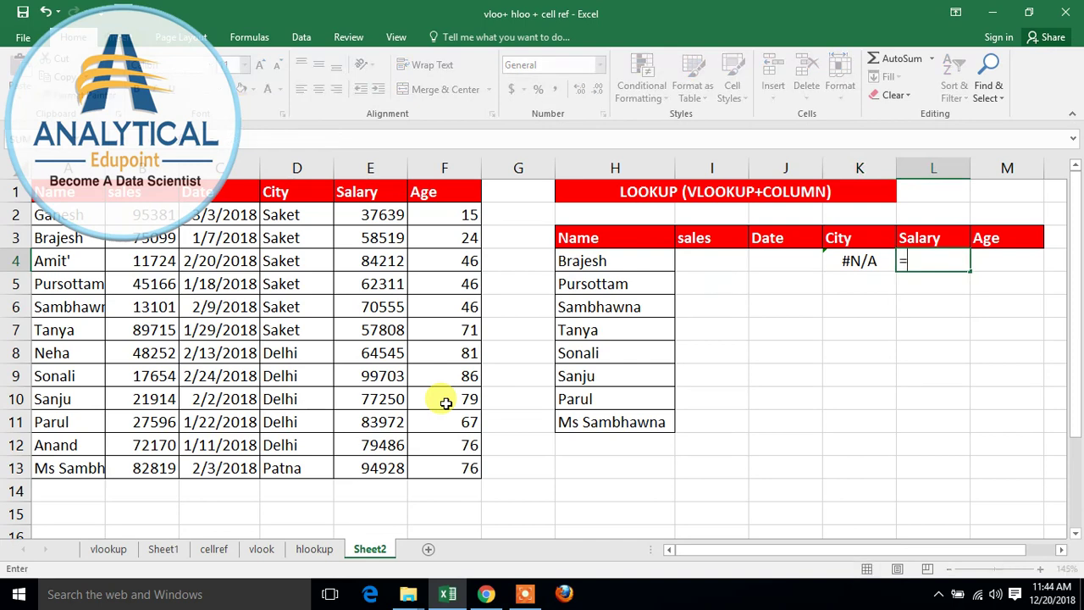
type("VL")
key("Tab")
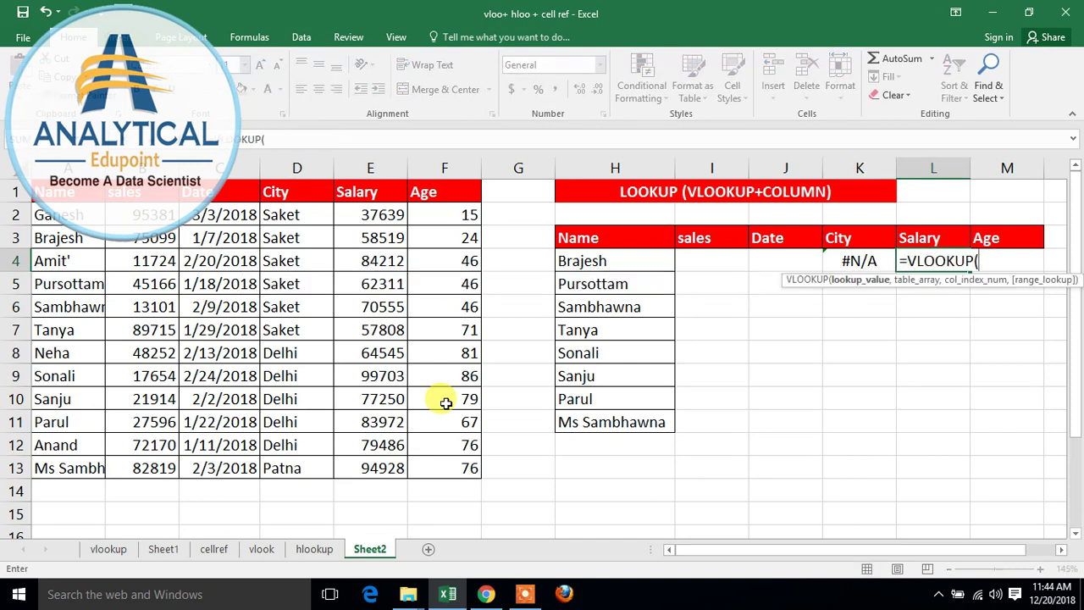
left_click(564, 260)
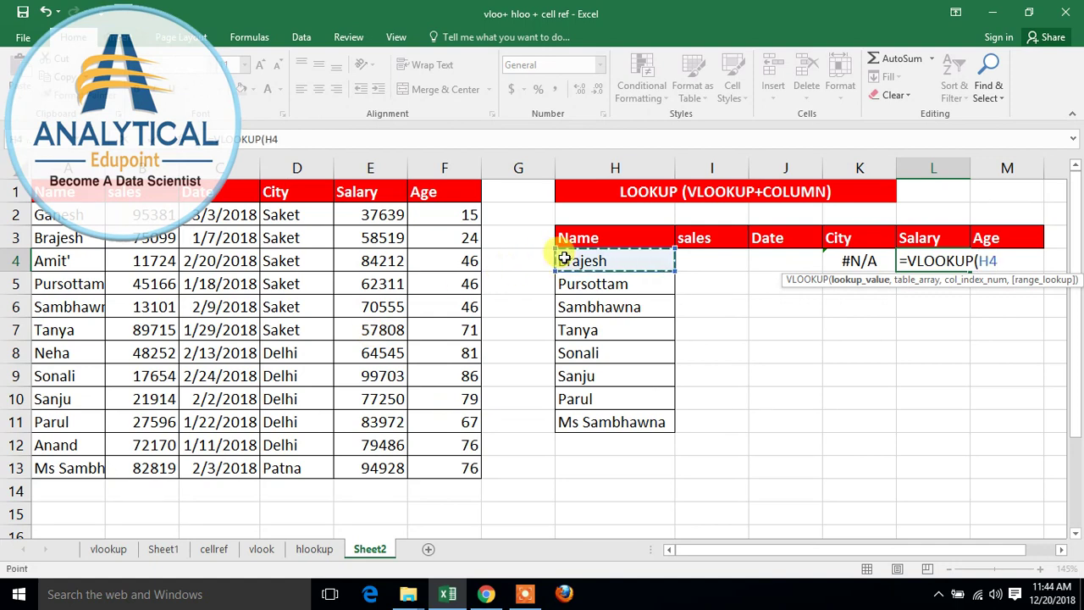
type(",")
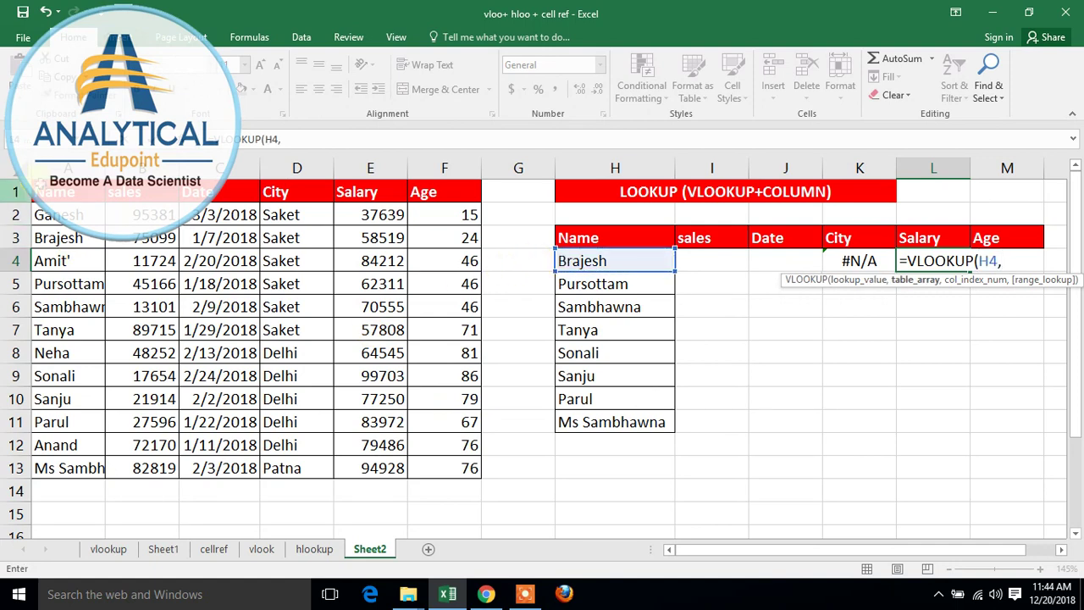
left_click_drag(59, 191, 459, 469)
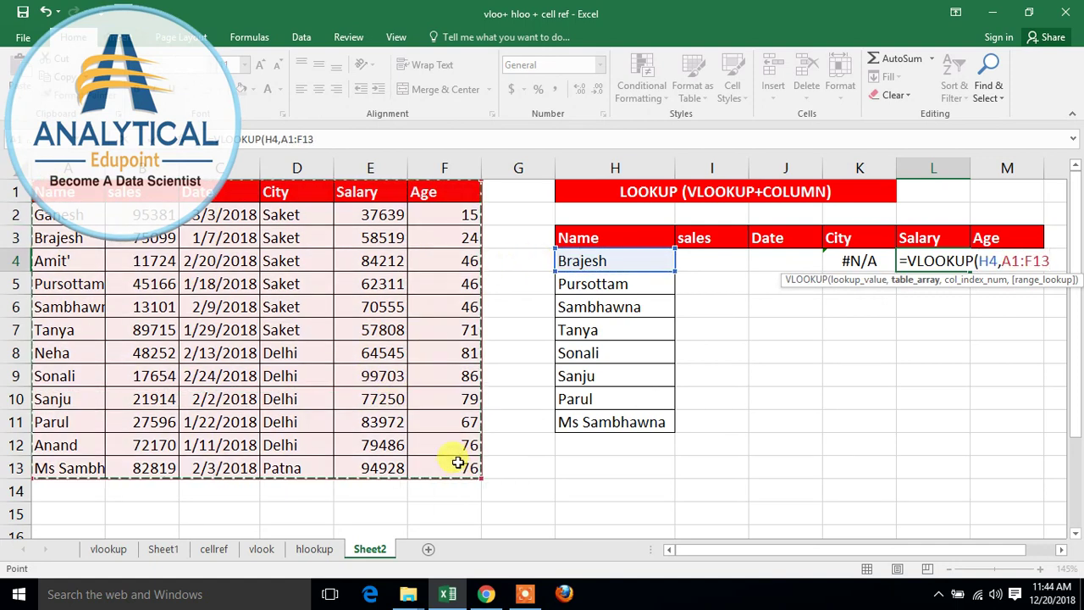
type(",")
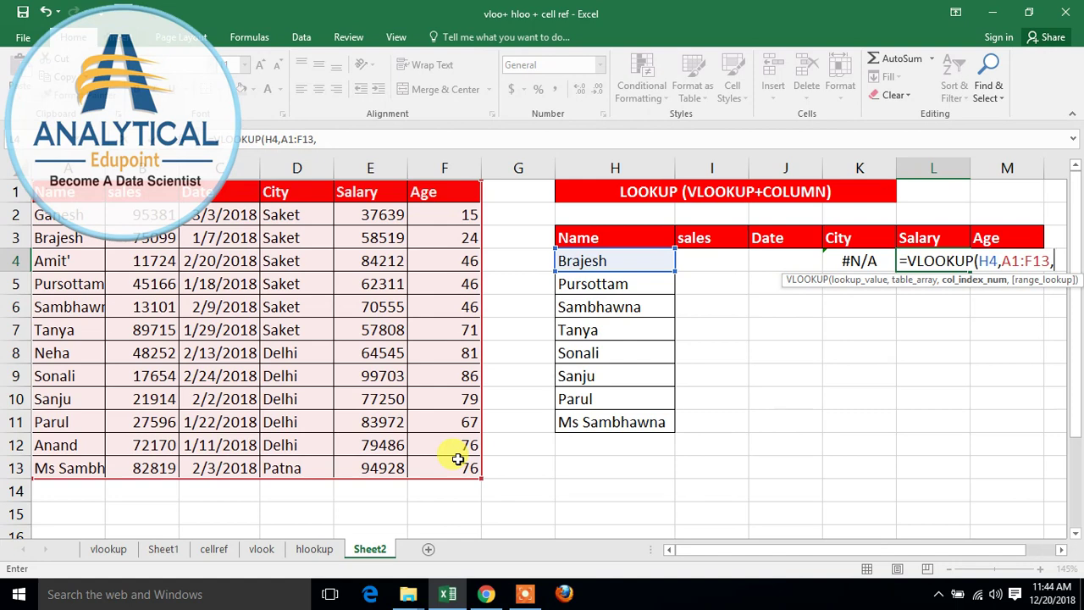
type("5,0)")
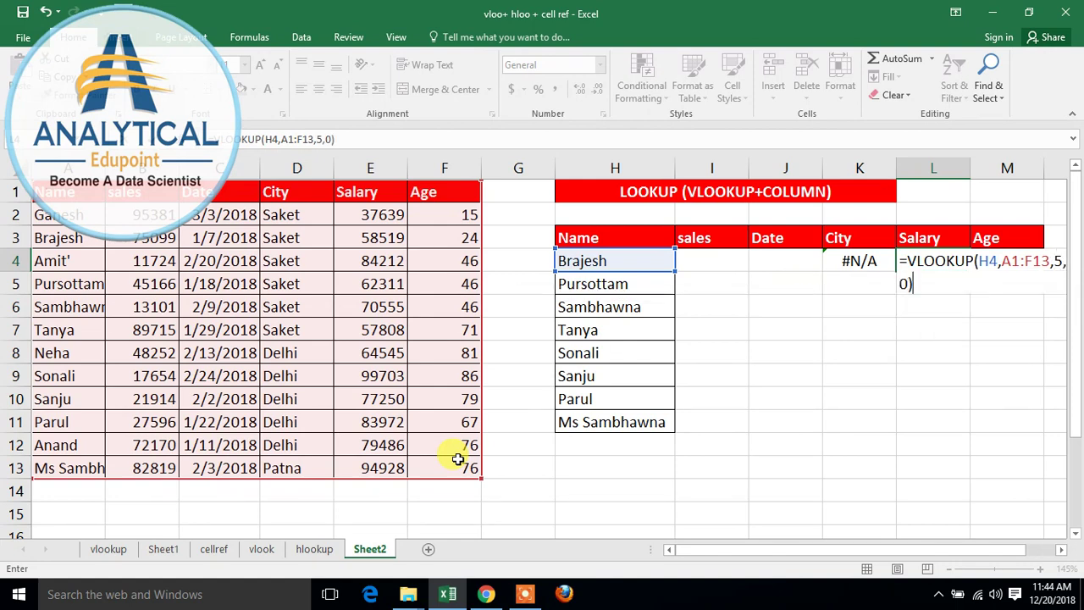
key("Return")
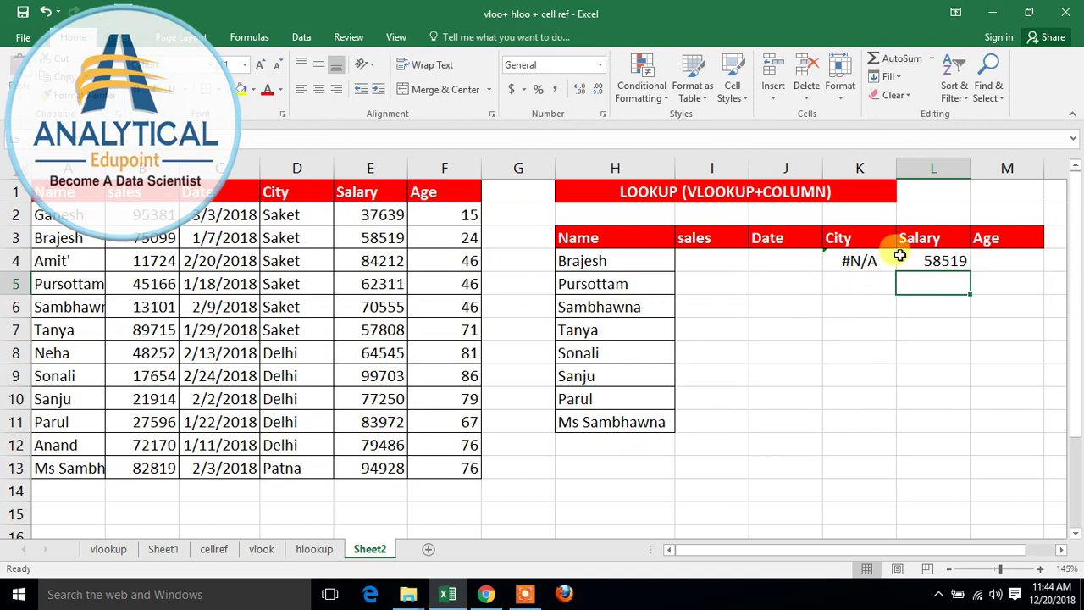
- Make the table range in the L4 Salary formula absolute as $A$1:$F$13
left_click(932, 261)
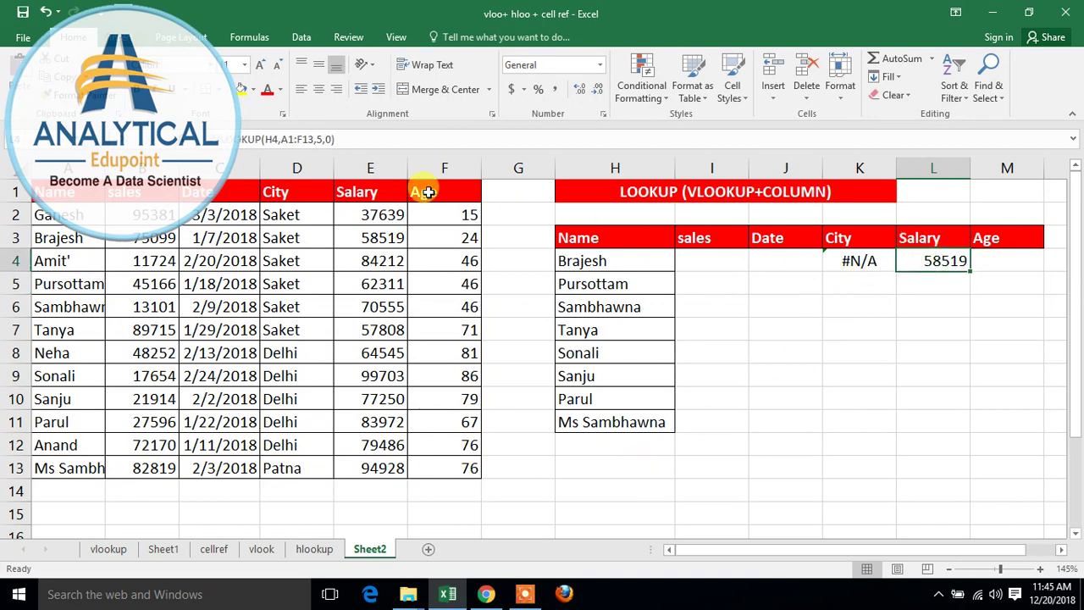
left_click(292, 139)
double_click(297, 139)
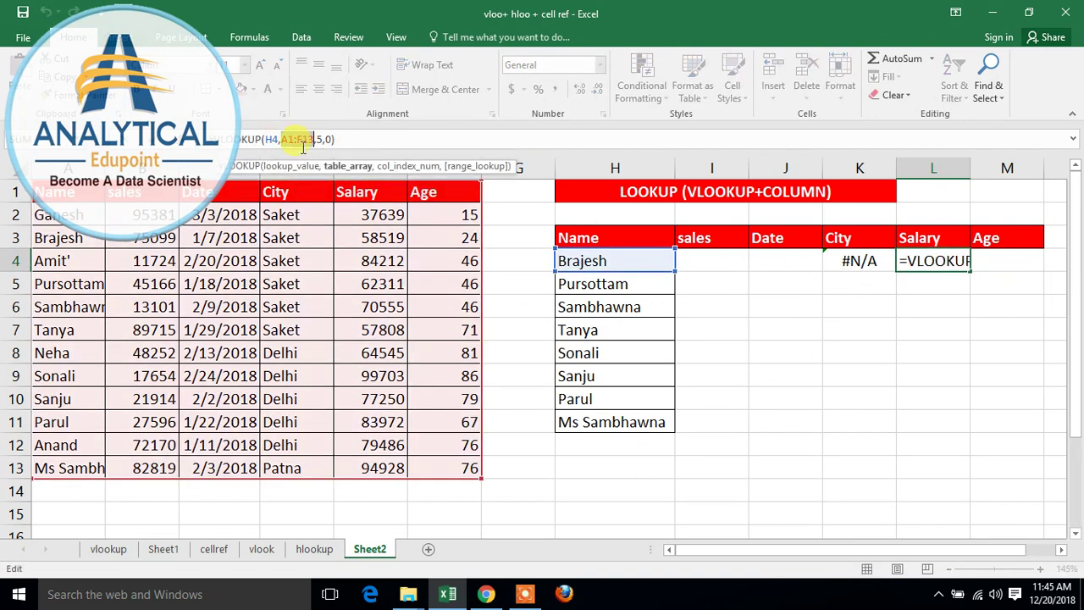
key("F4")
key("Return")
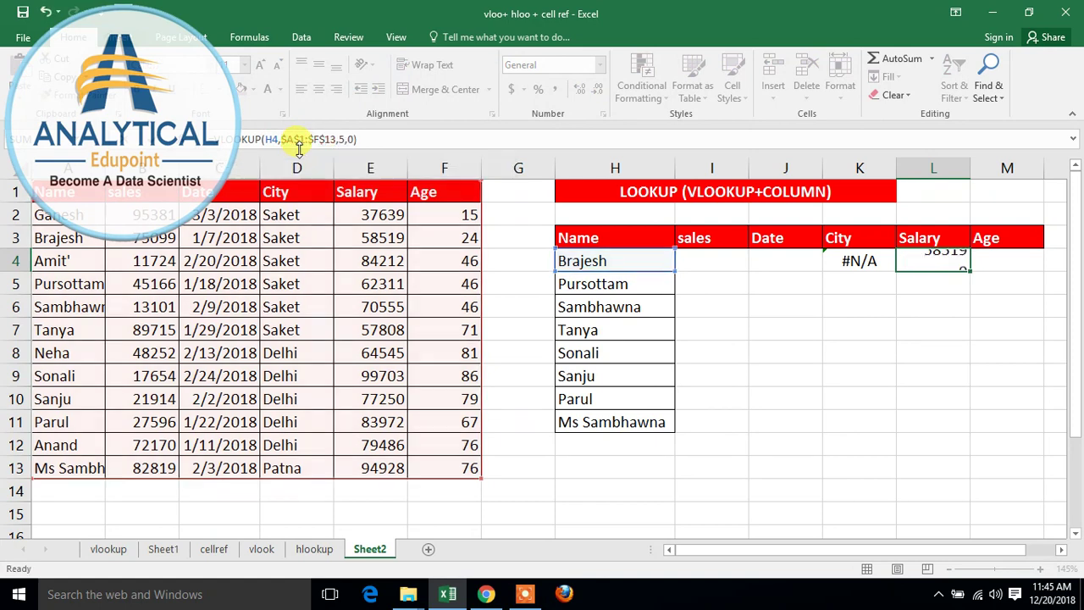
- Clear the trial formulas from the City and Salary cells K4:L4
left_click(929, 264)
left_click_drag(854, 260, 947, 261)
key("Delete")
left_click(797, 329)
- Enter =VLOOKUP(H4,$A$1:$F$13,2,0) in the sales cell I4 to look up the first name's sales
left_click(707, 263)
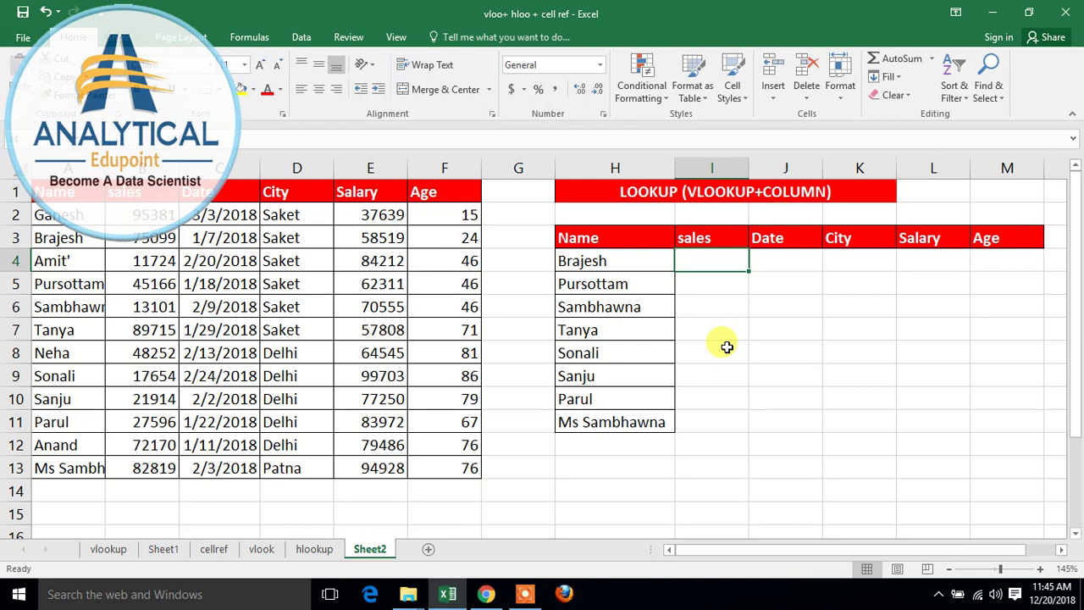
type("=VL")
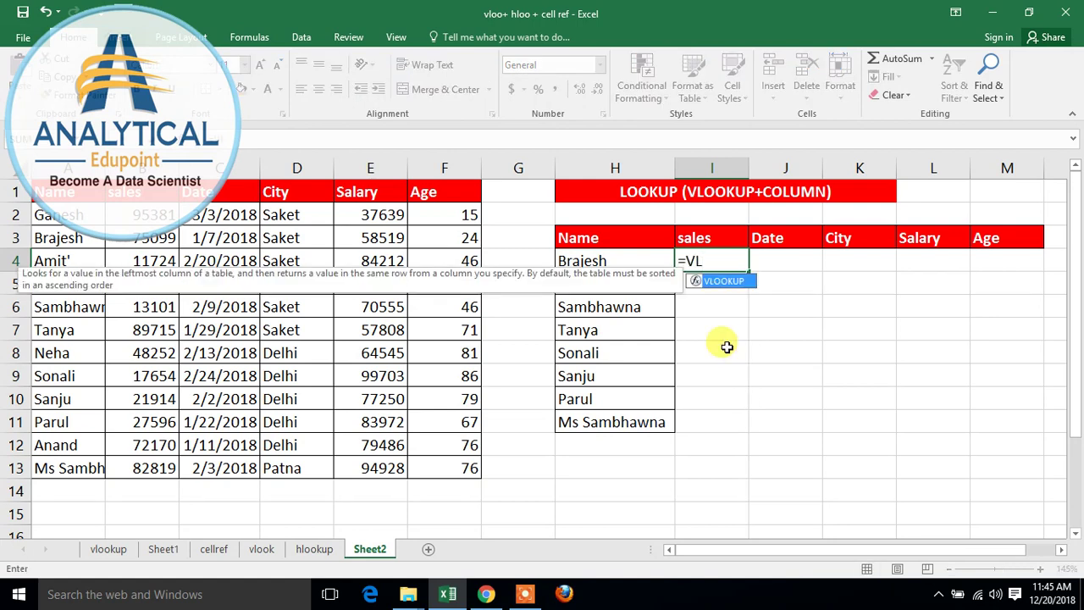
key("Tab")
left_click(616, 261)
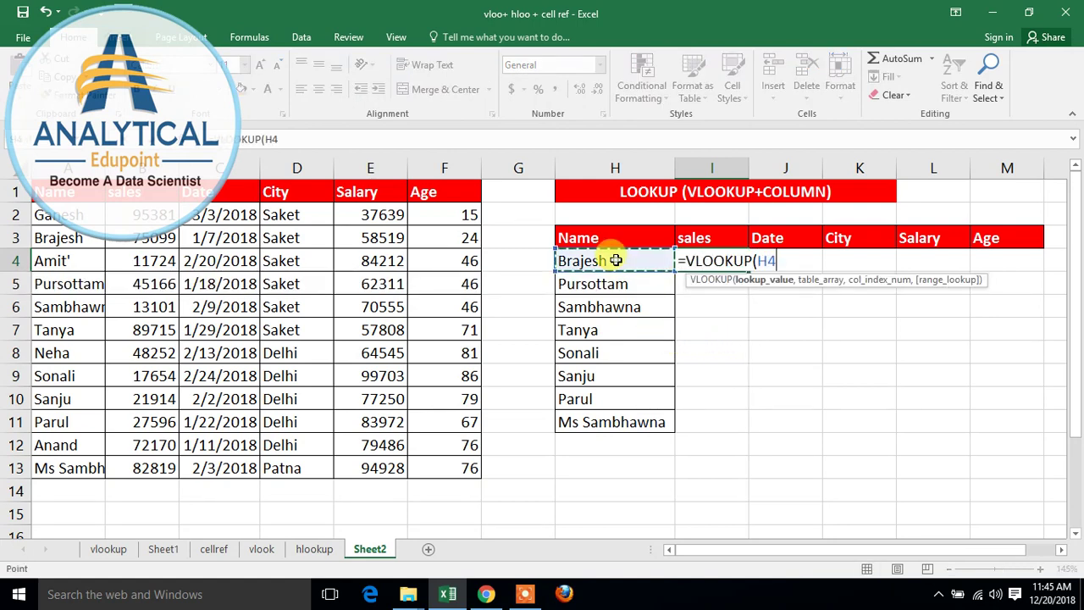
type(",")
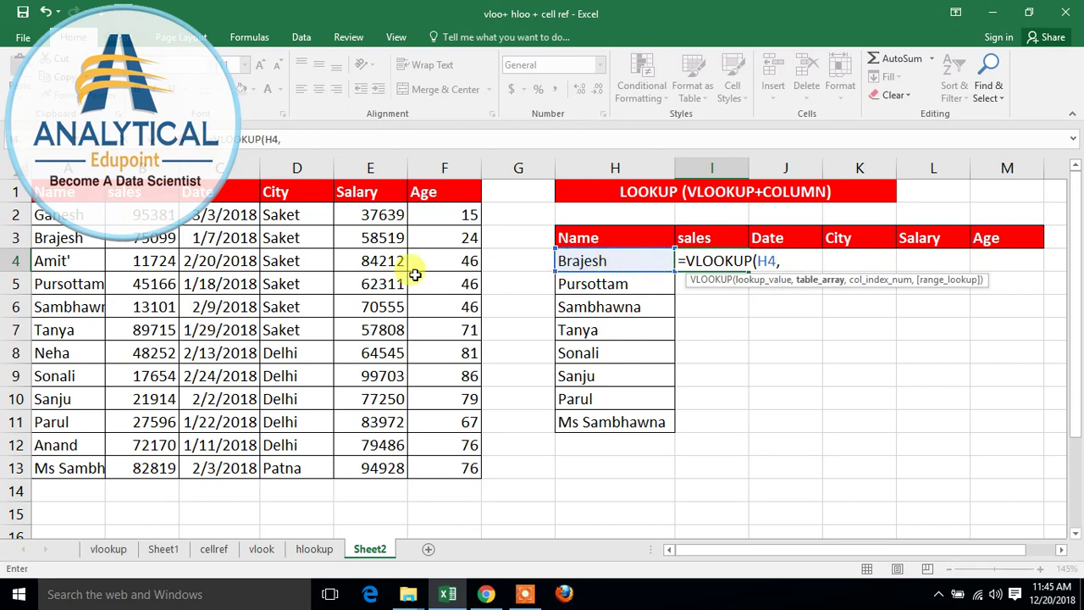
left_click_drag(50, 192, 442, 476)
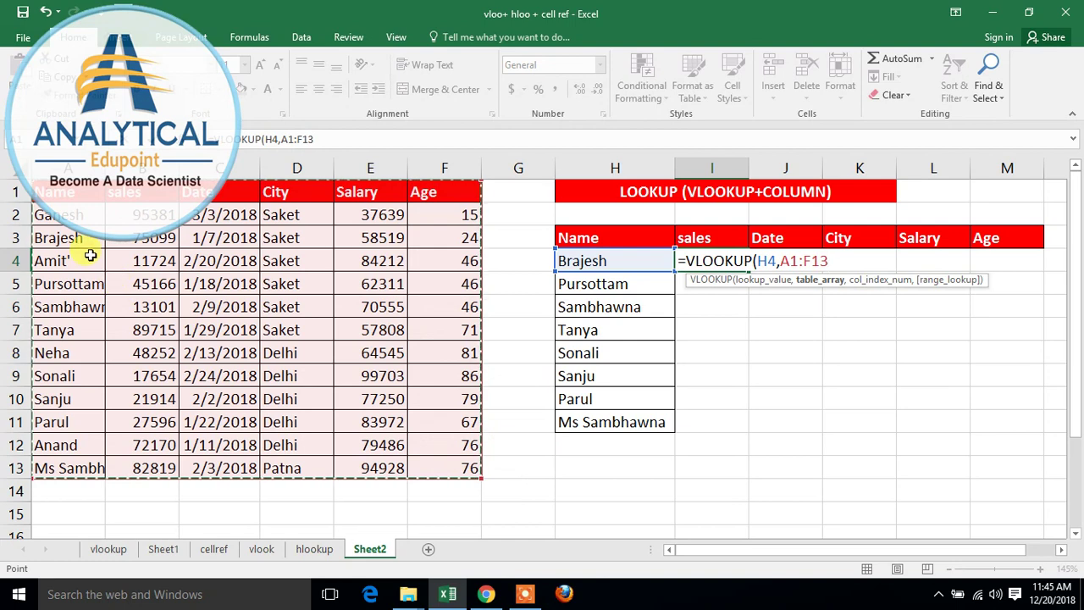
key("F4")
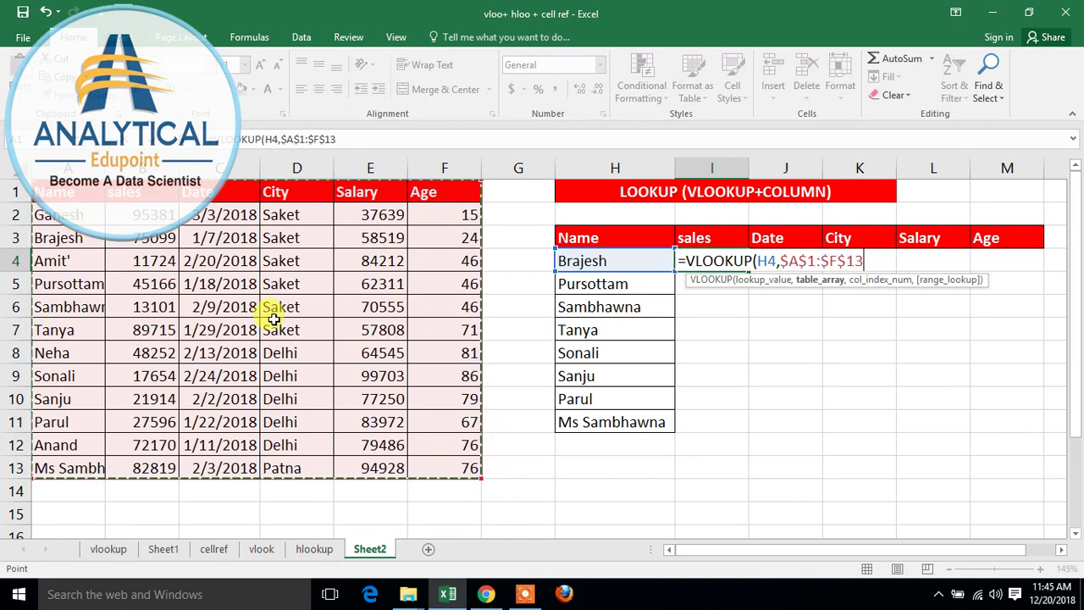
type(",")
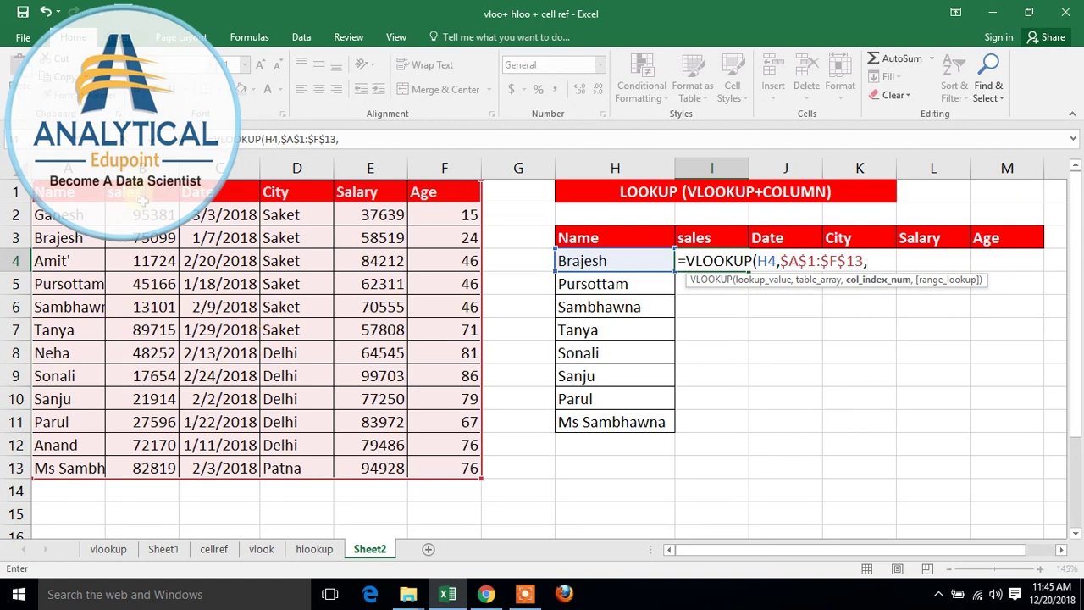
type("2,0")
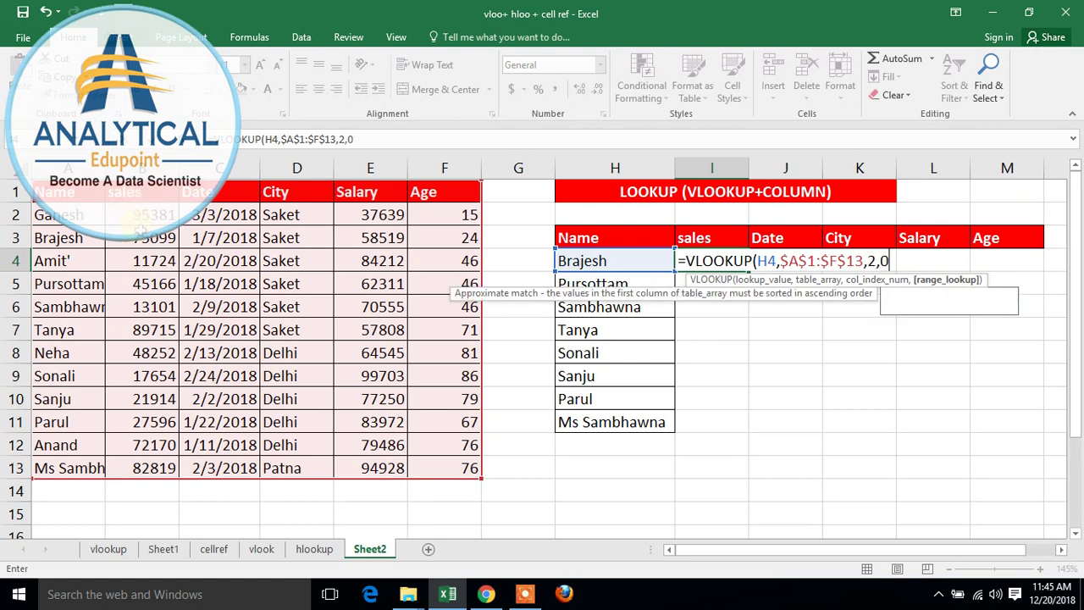
type(")")
key("Return")
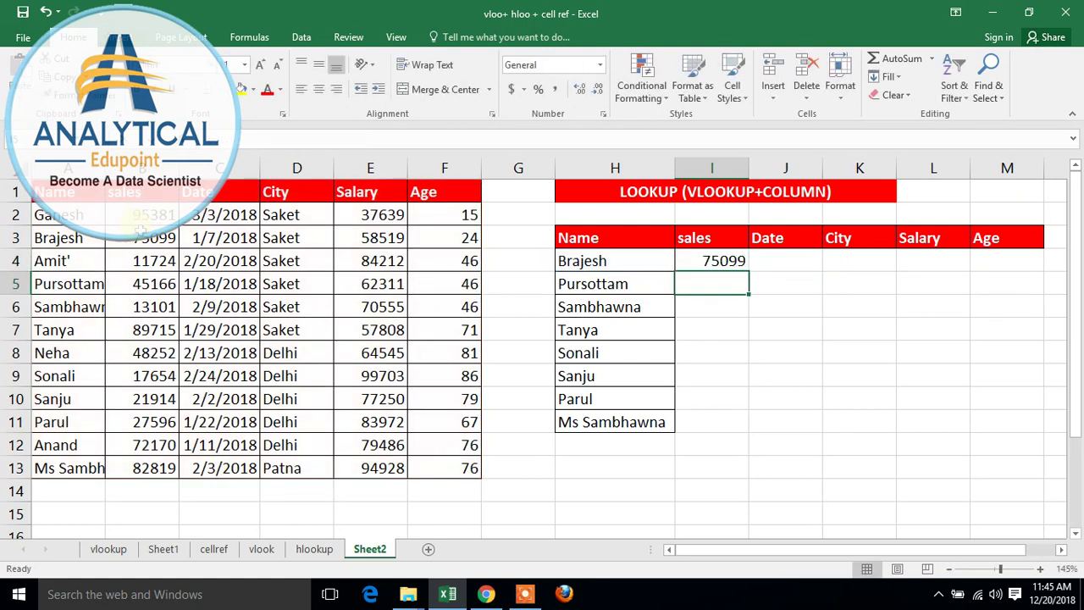
- Fill the I4 formula down to row 11 and across into the Date column, and compare the formulas in I4 and J4
left_click(726, 266)
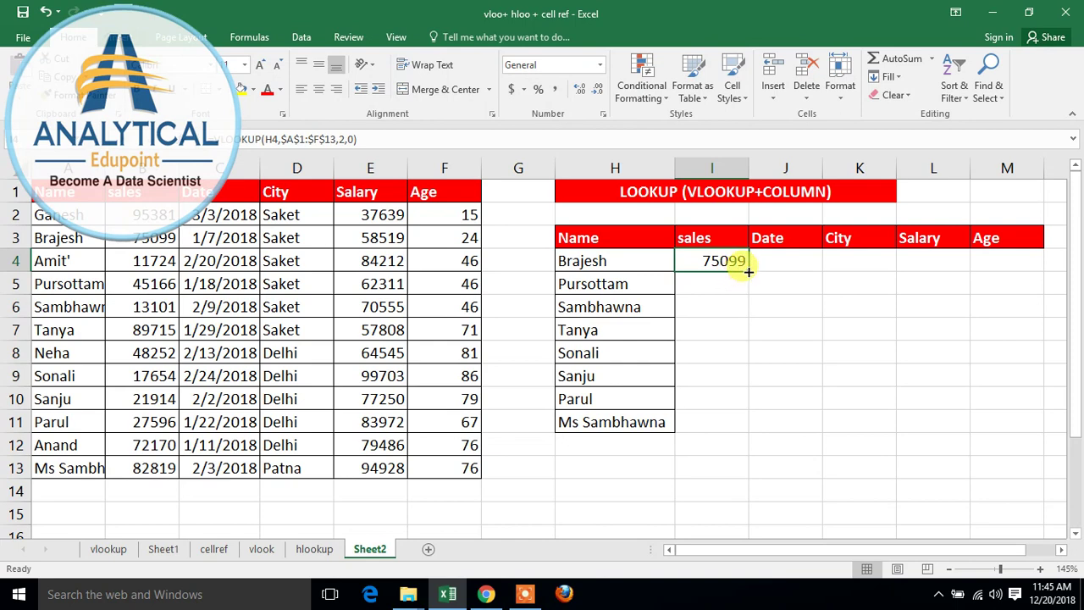
left_click_drag(749, 271, 831, 441)
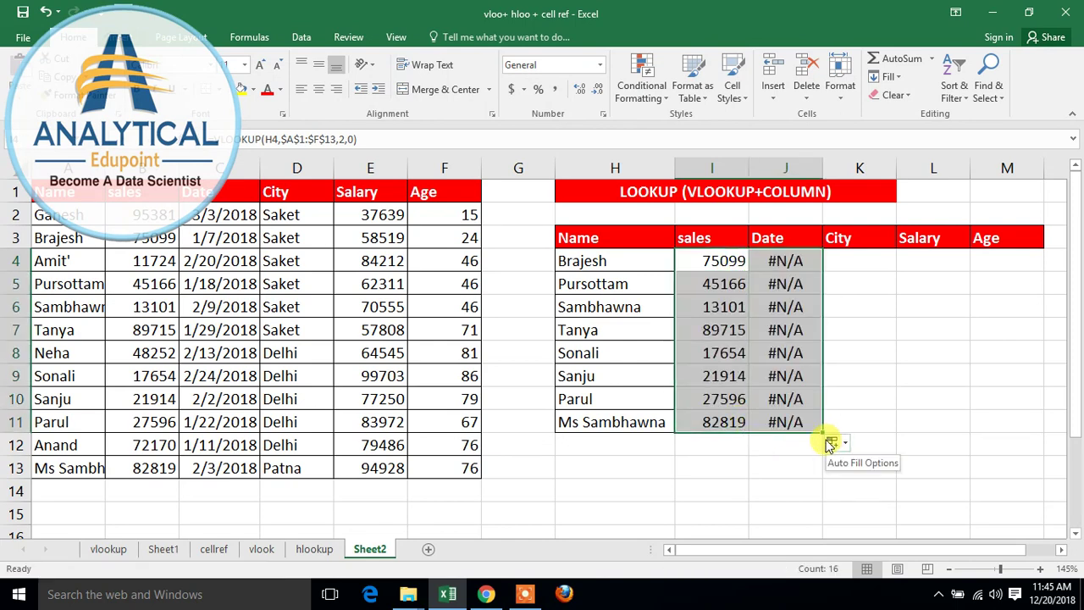
left_click(697, 259)
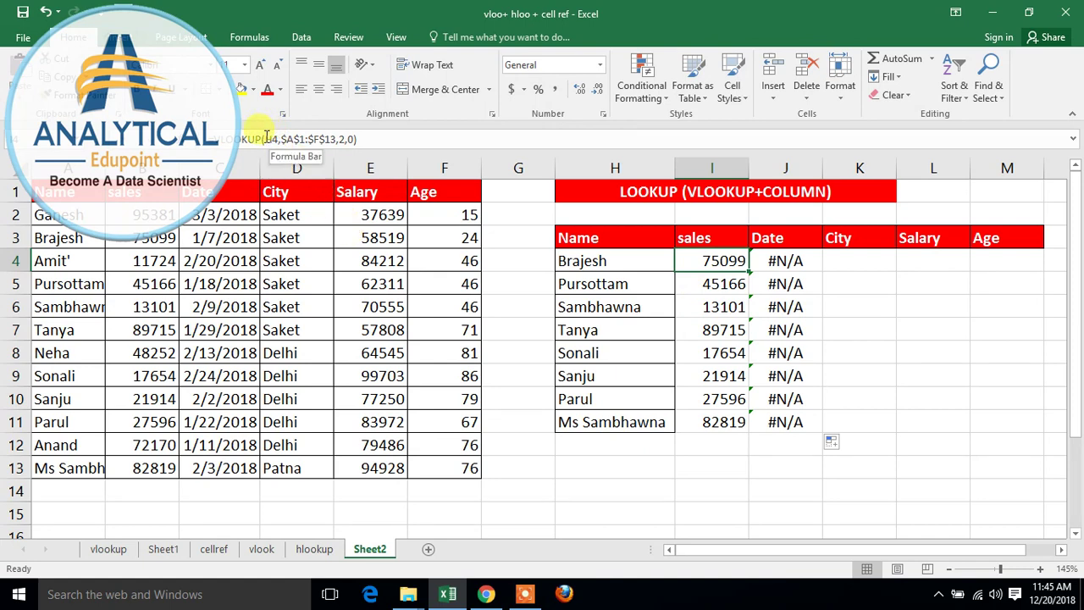
left_click(783, 261)
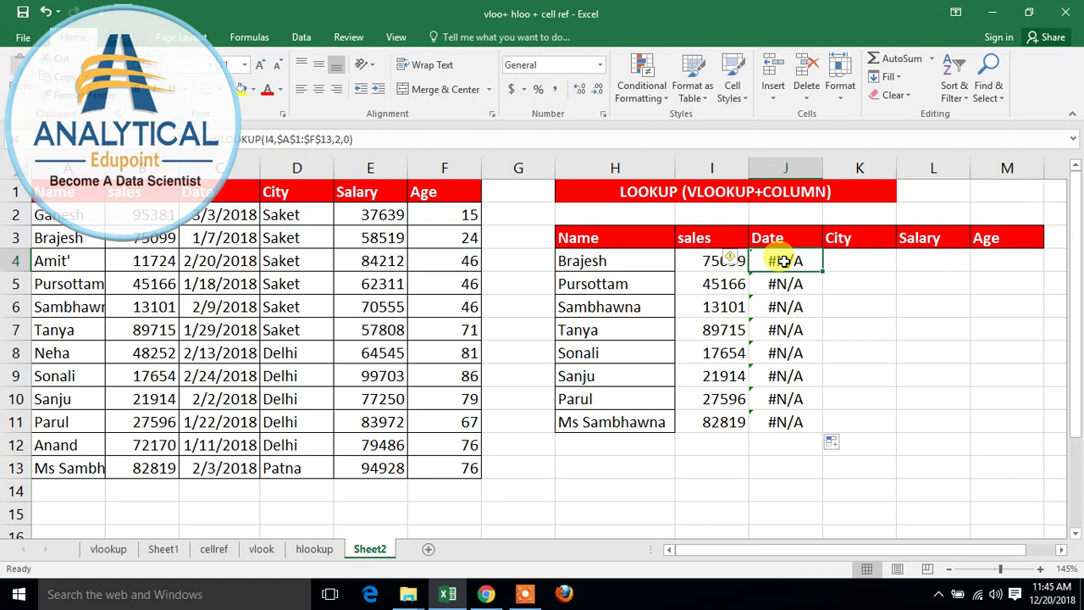
- Lock the column of the lookup value in the I4 sales formula by changing it to $H4
left_click(712, 261)
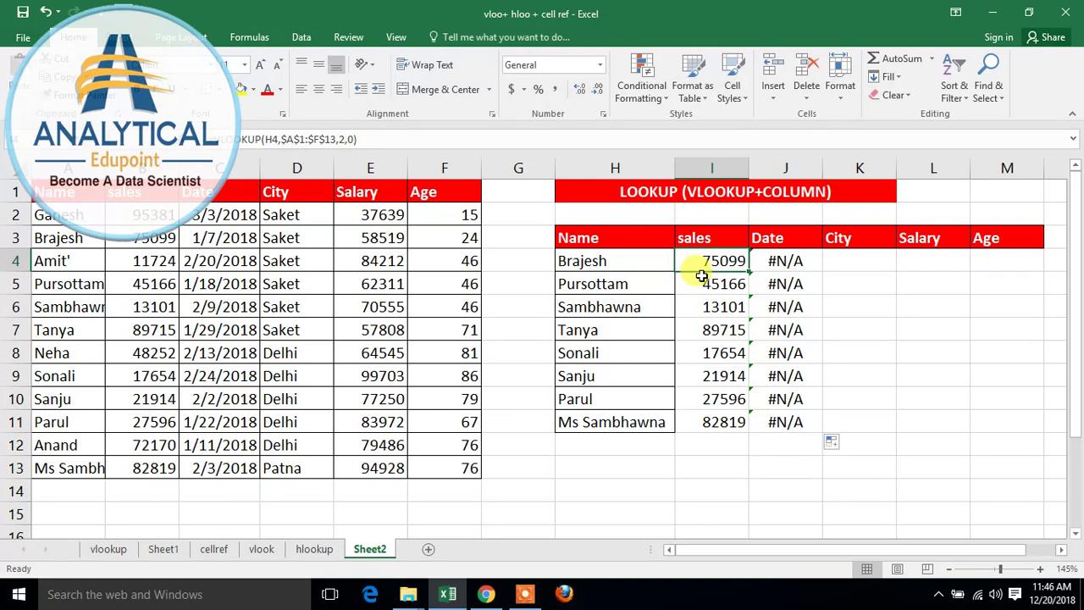
left_click(264, 139)
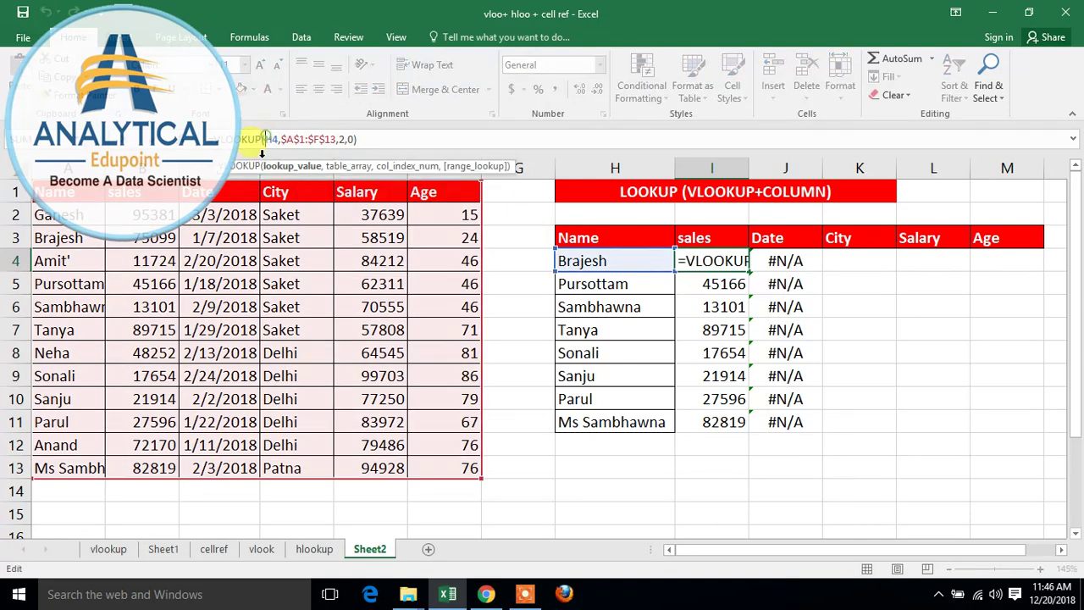
type("$")
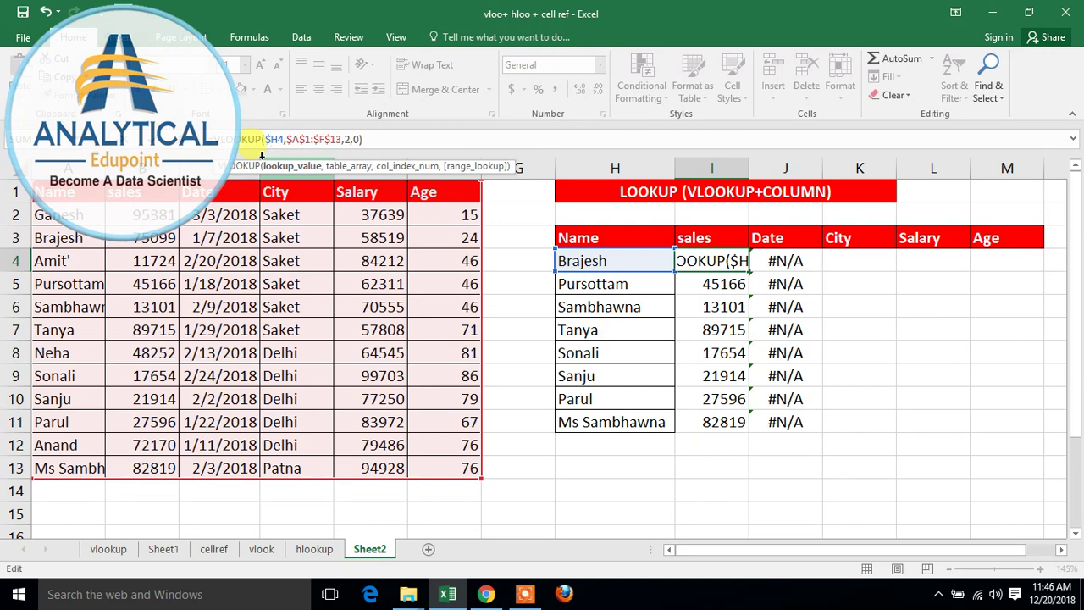
key("Return")
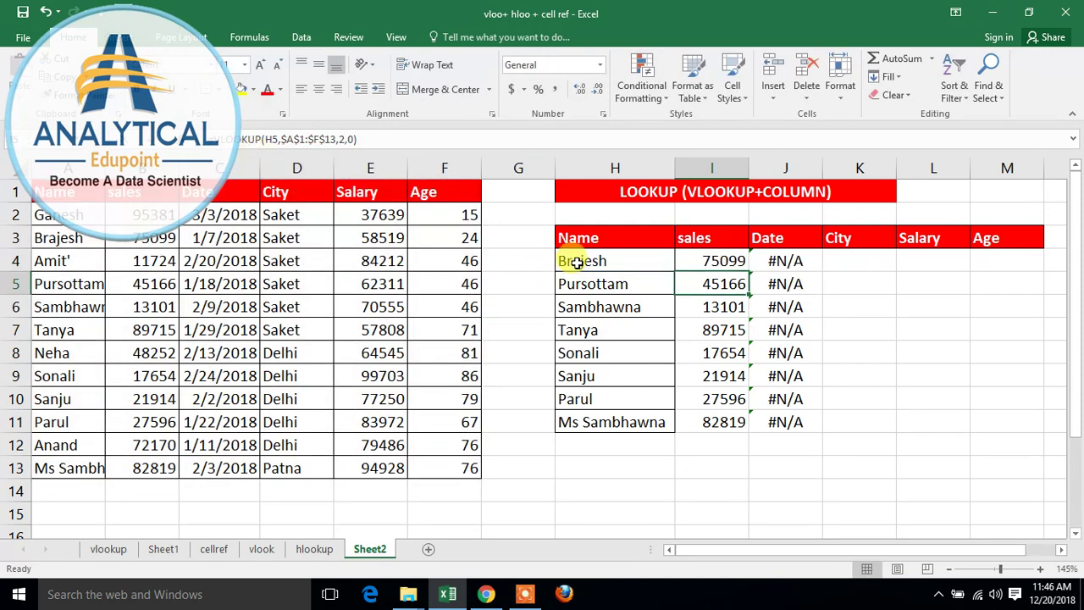
- Copy the I4 sales formula across to M4 and check the column index in the Date, City and Salary copies
left_click(734, 267)
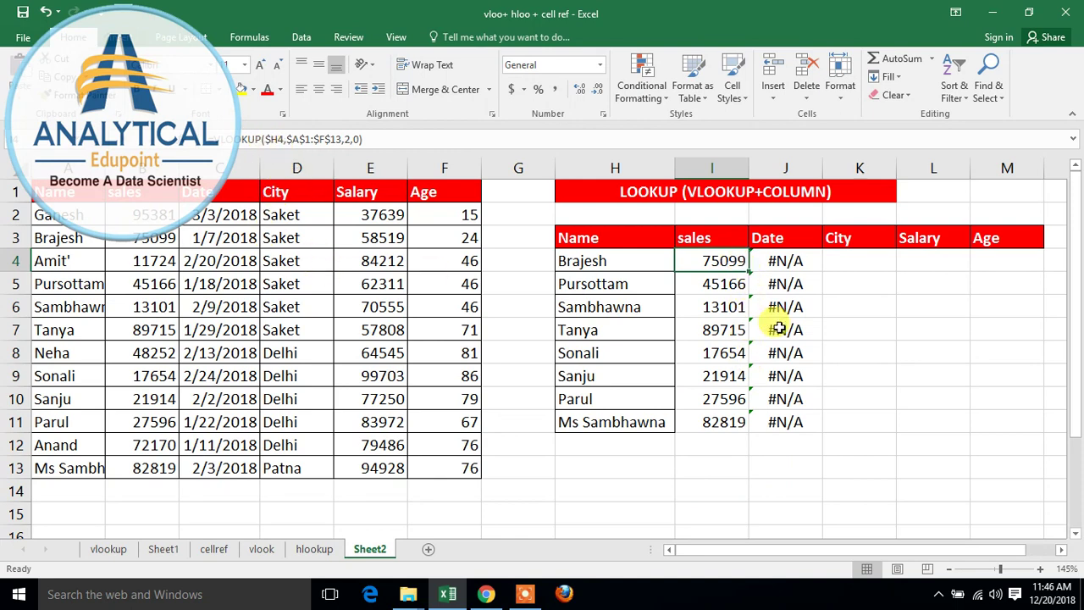
left_click_drag(743, 270, 1022, 269)
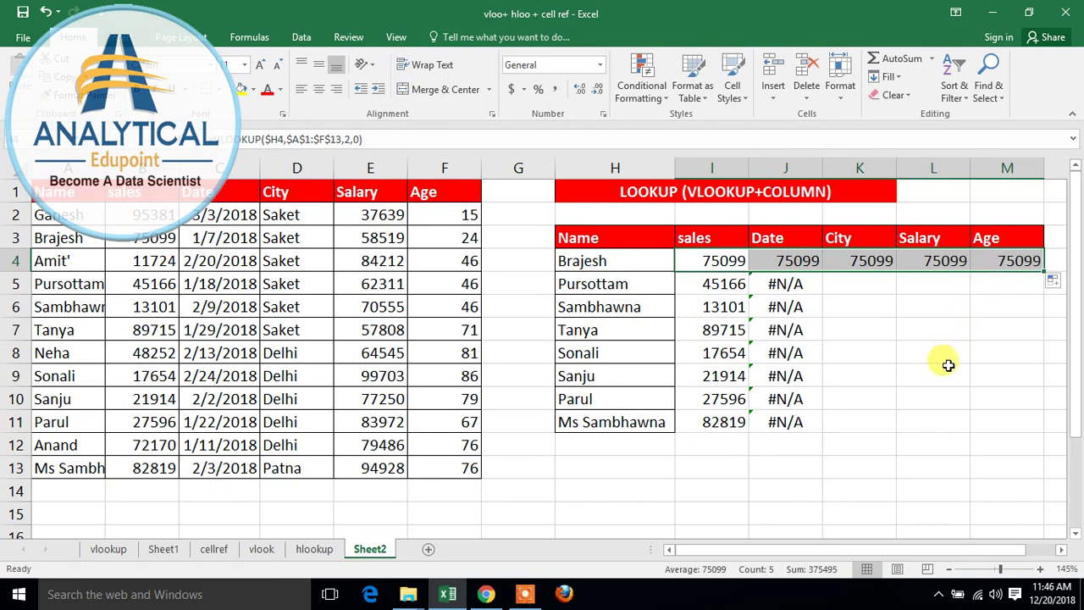
left_click(713, 261)
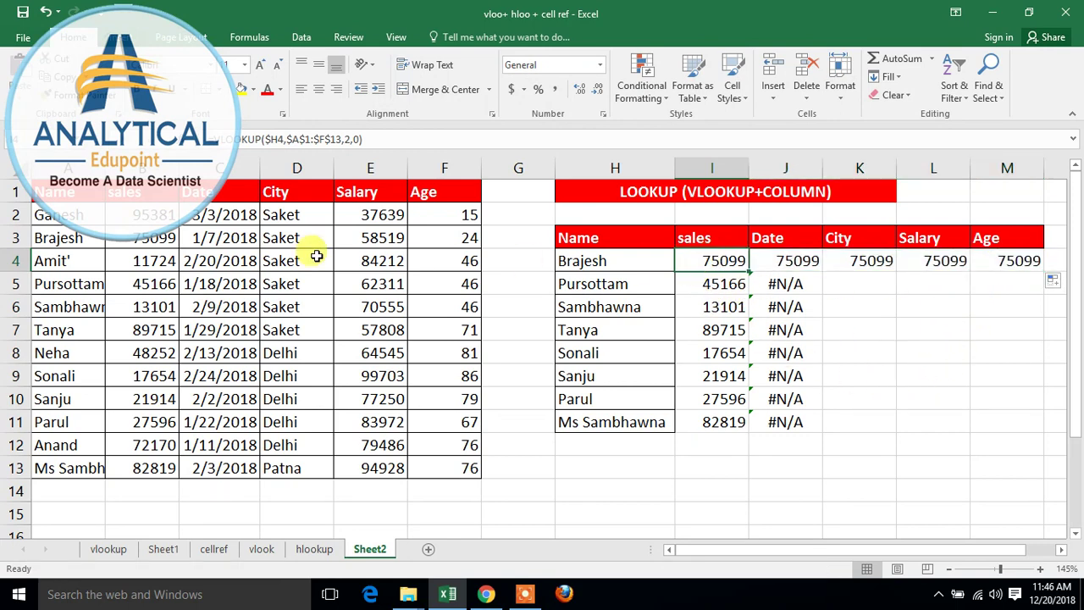
left_click(771, 259)
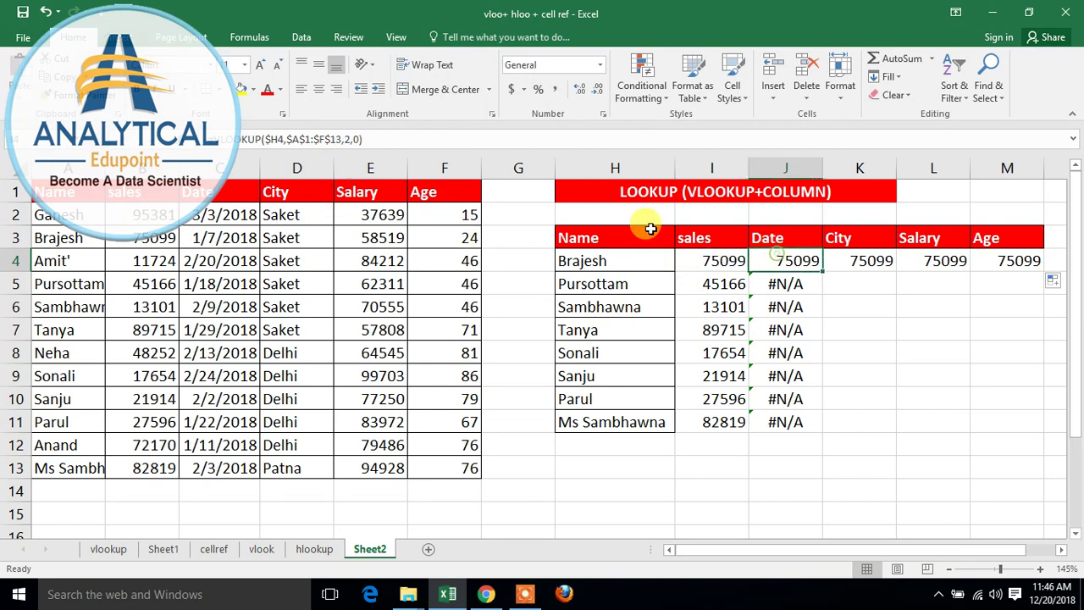
left_click(869, 261)
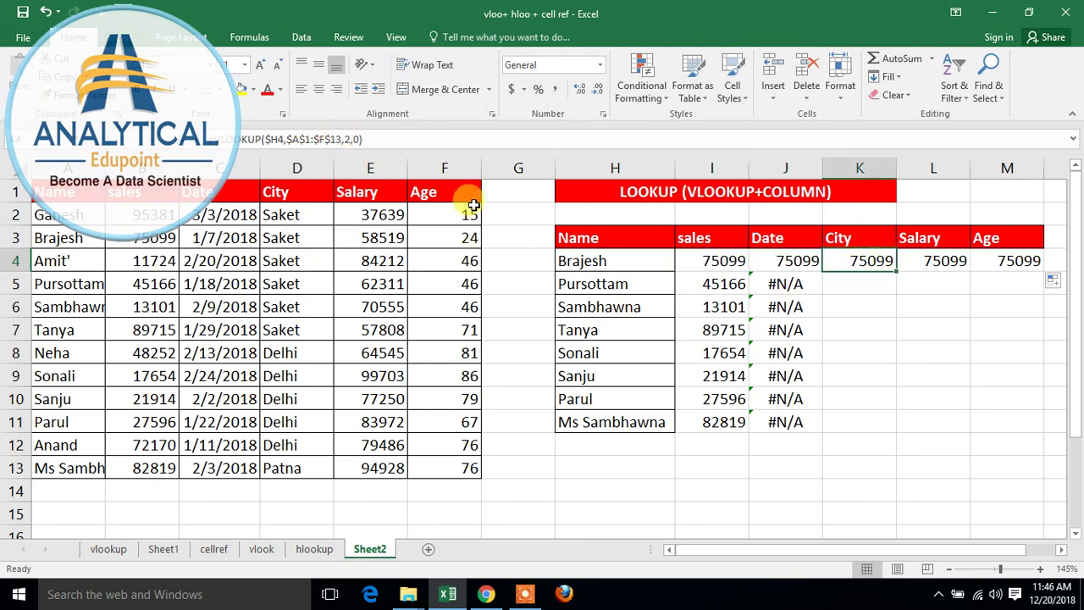
left_click(932, 261)
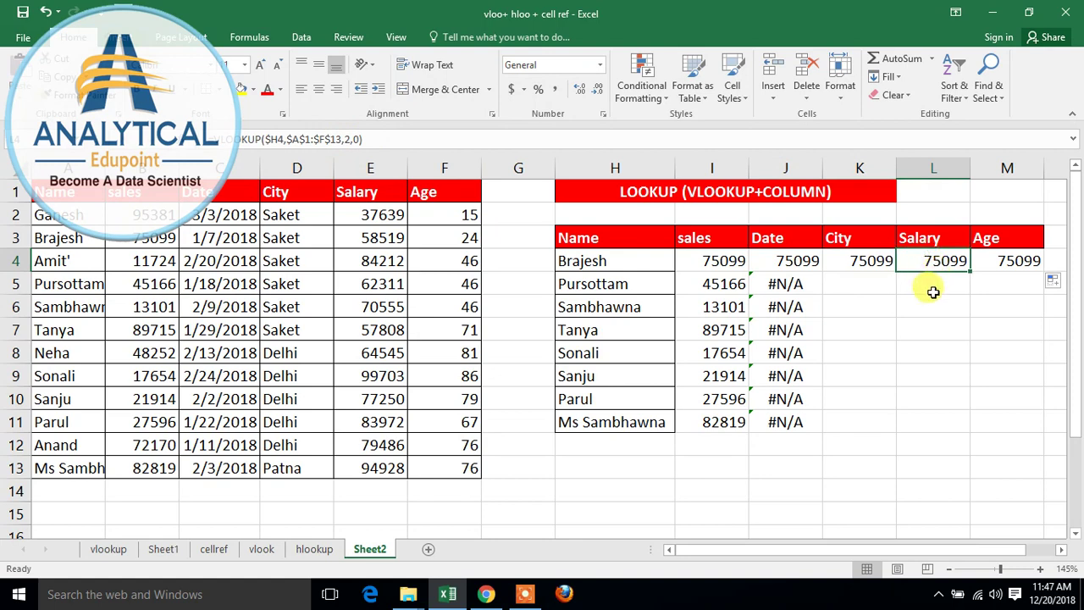
left_click(710, 259)
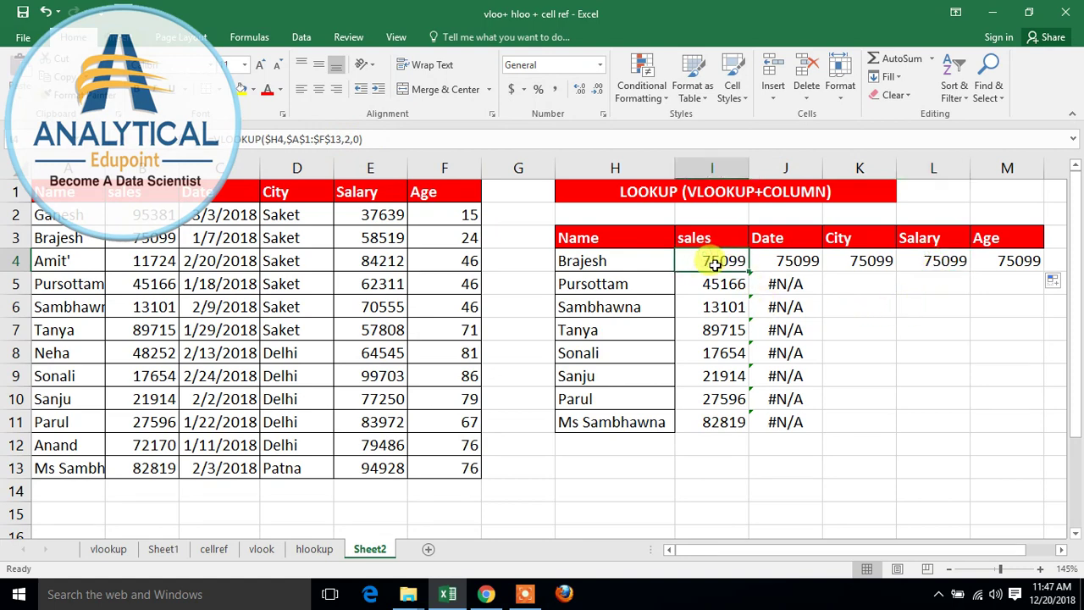
- Set the column index in the J4 Date formula to 3
left_click(771, 260)
left_click(348, 139)
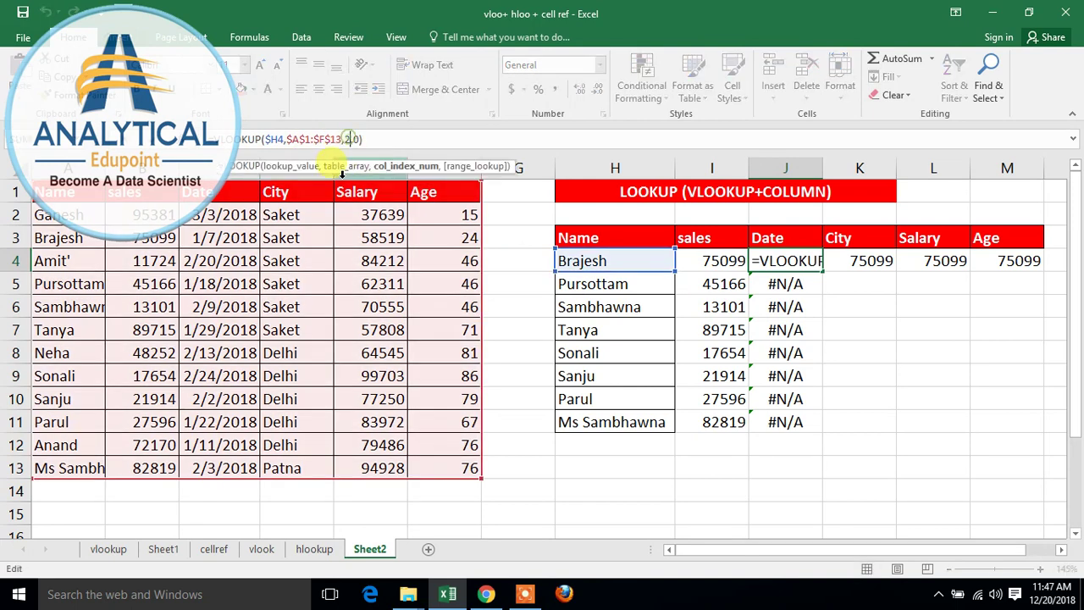
key("BackSpace")
type("3")
key("Return")
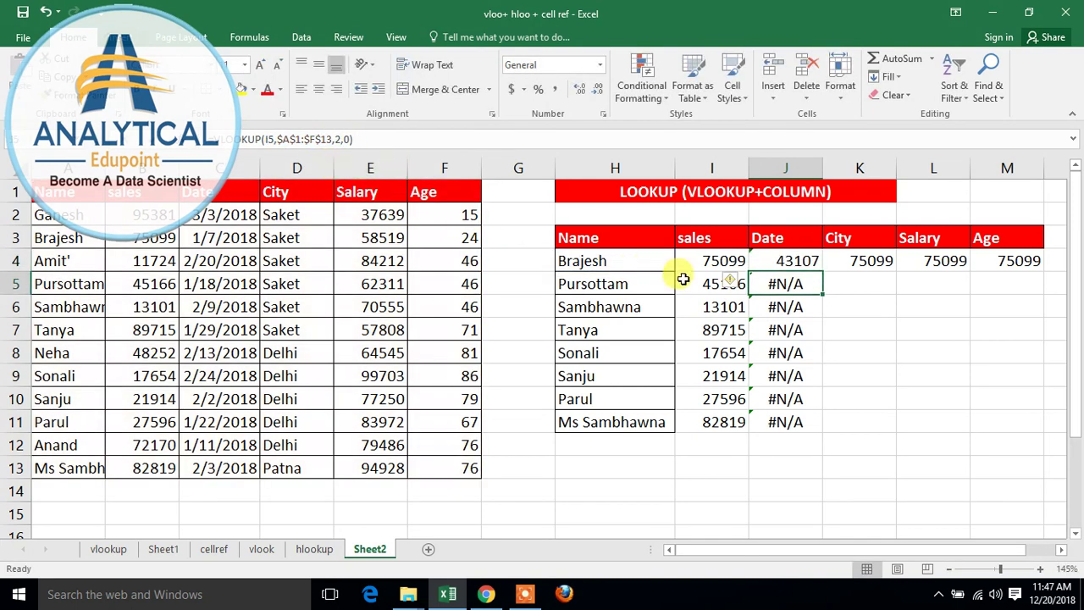
- Clear the trial formulas from the Date, City, Salary and Age cells J4:M12
left_click(860, 262)
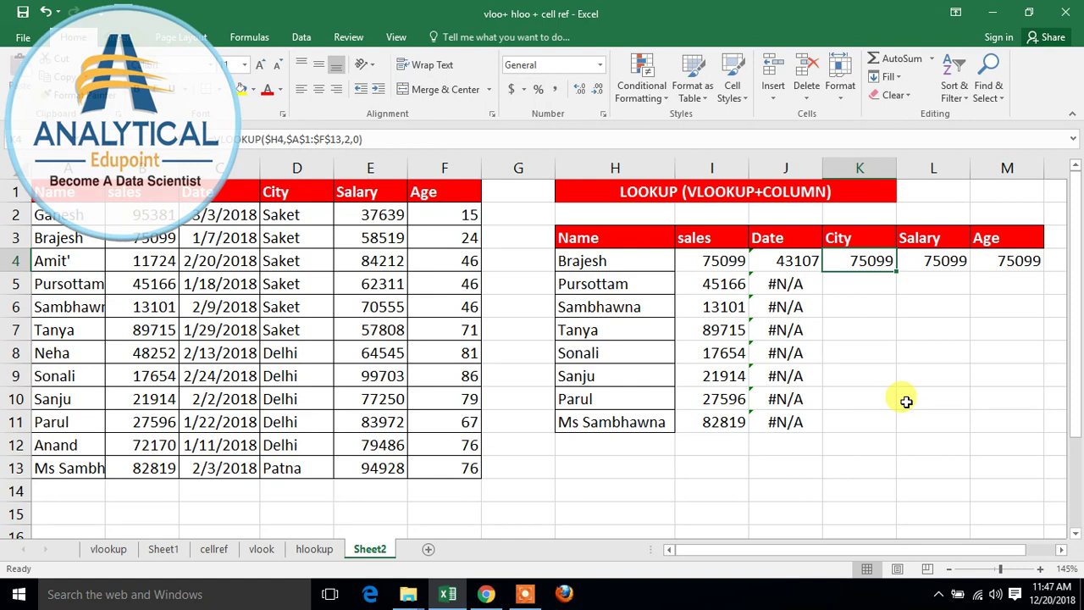
left_click_drag(787, 266, 1010, 449)
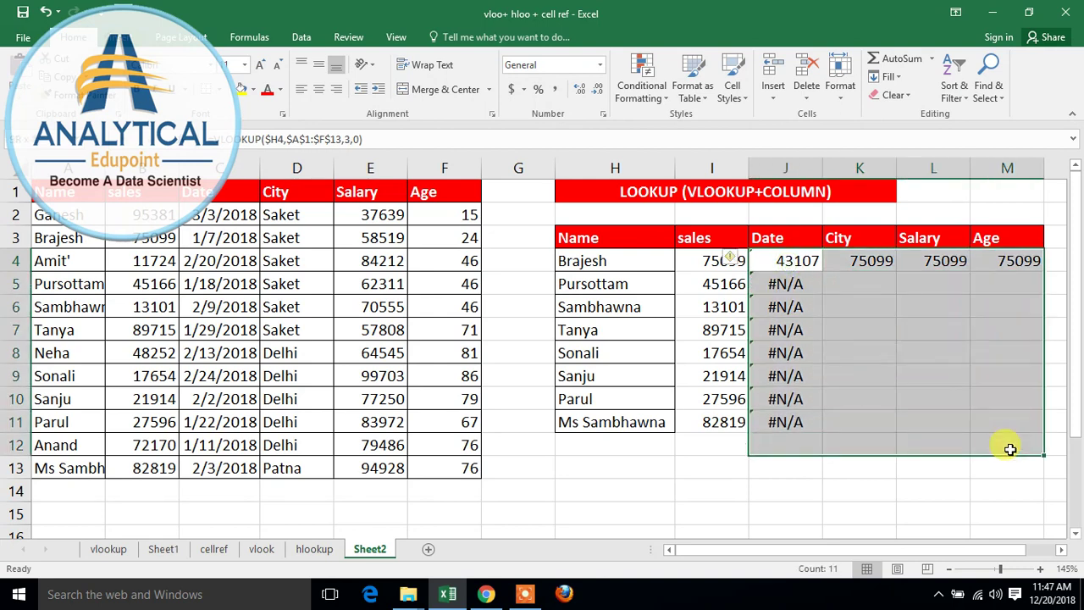
key("Delete")
left_click(929, 436)
- Enter =COLUMN(B1) in cell I2 above the sales header to get the column number of the source sales column
left_click(729, 263)
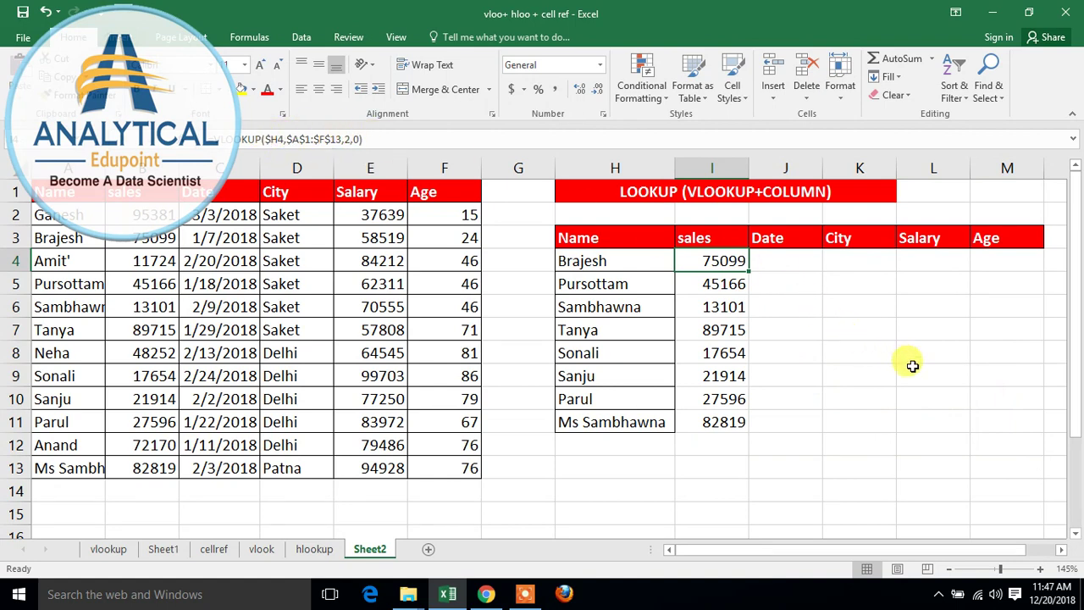
left_click(719, 217)
type("=")
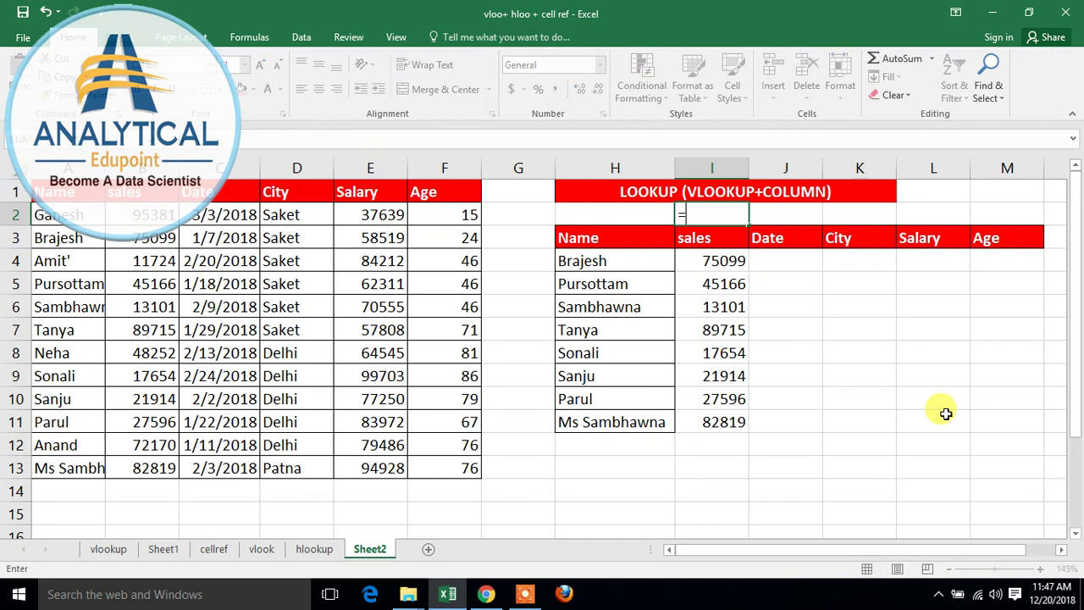
type("COLUMN(")
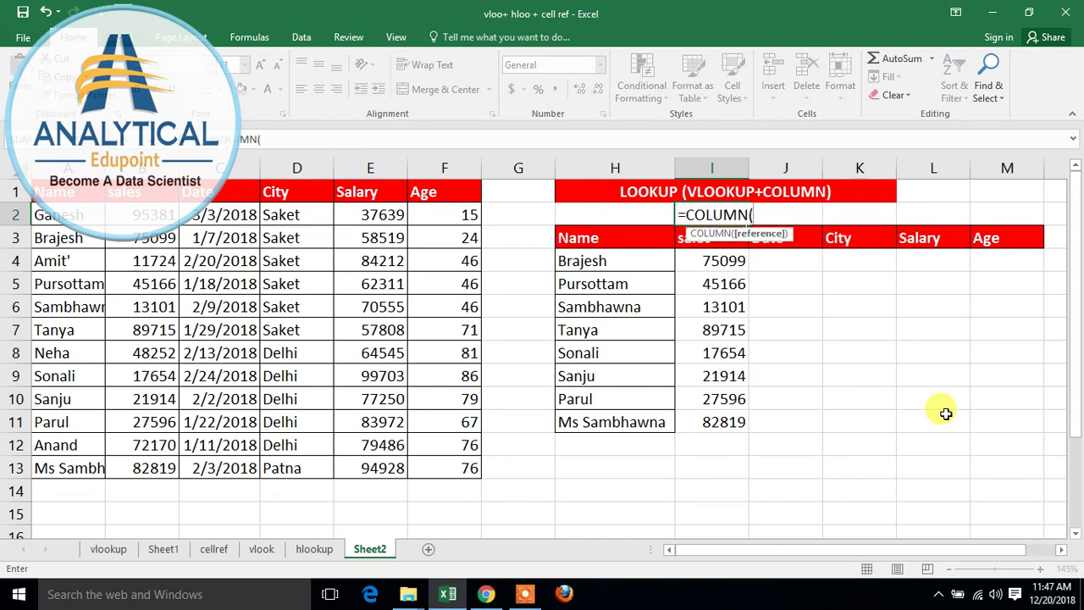
left_click(143, 190)
type(")")
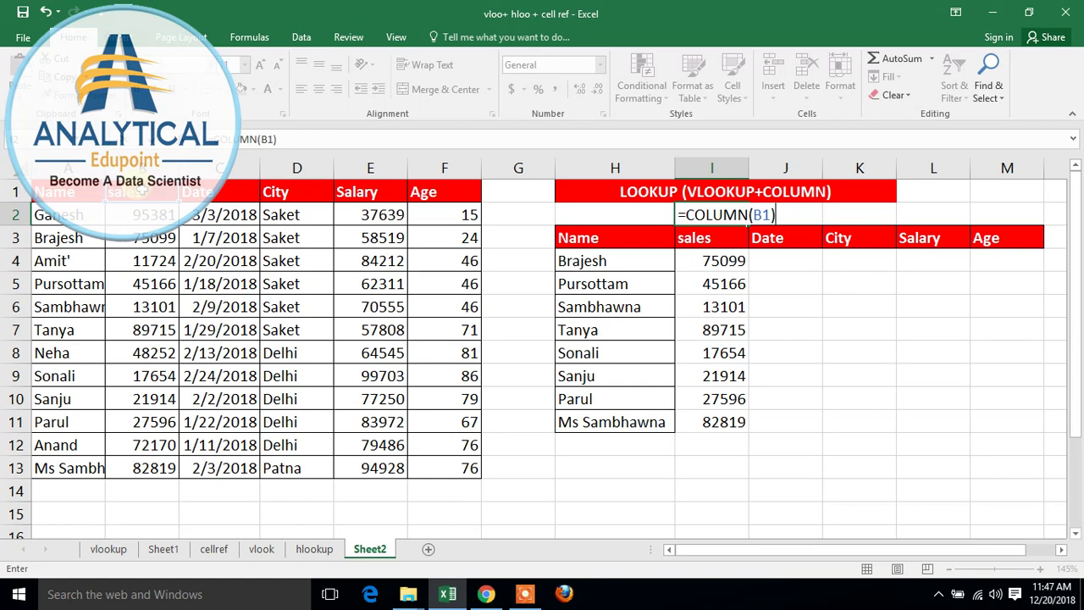
key("Return")
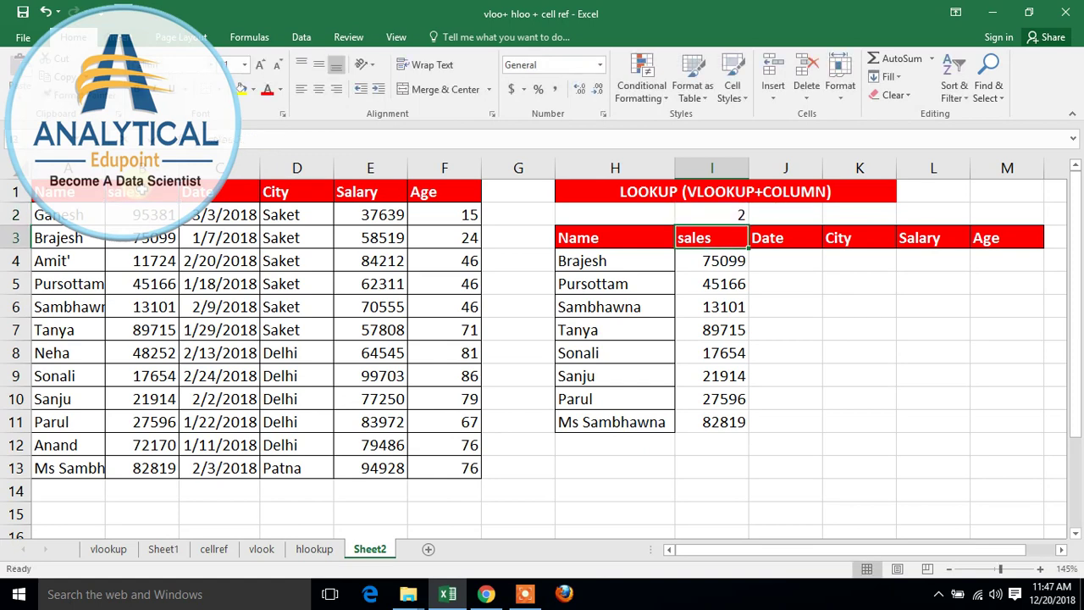
- Copy the COLUMN formula from I2 across to M2 and check the copied formula in J2
left_click(737, 214)
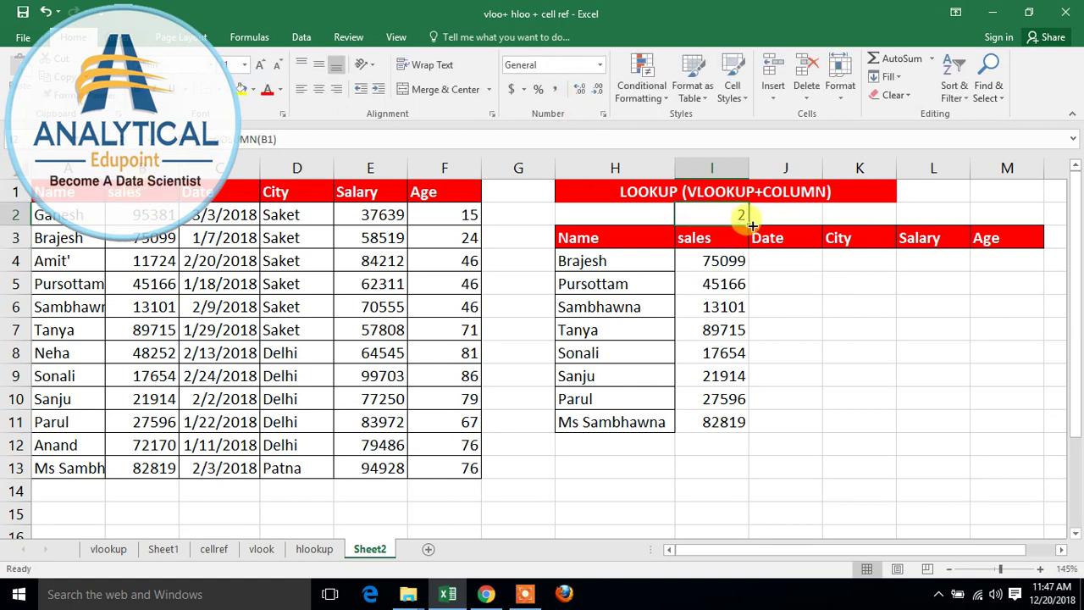
left_click_drag(752, 225, 1051, 218)
left_click(777, 212)
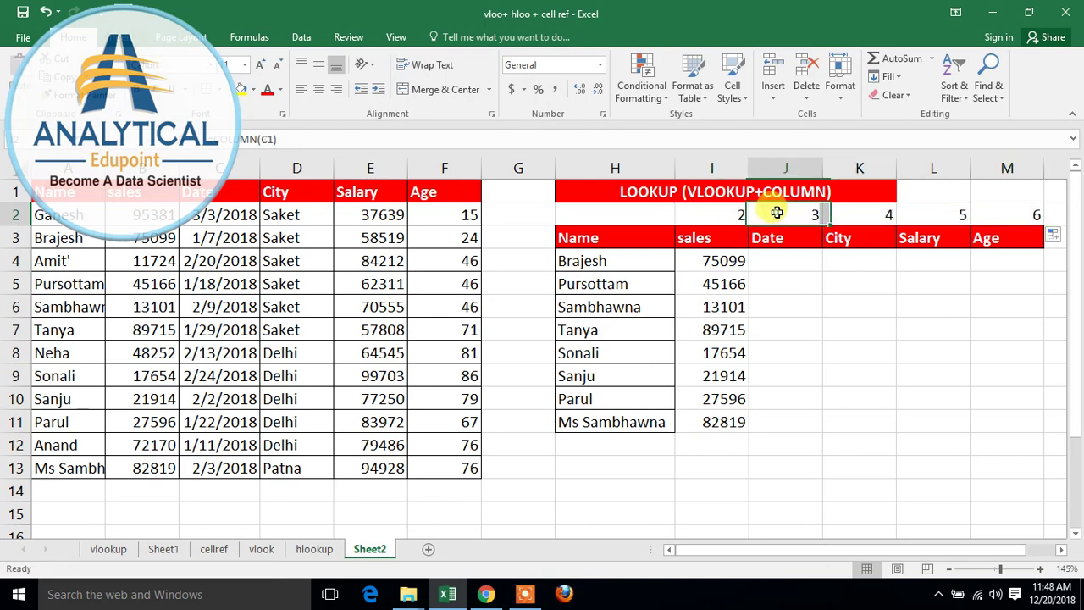
- Replace the column index in the I4 sales formula with COLUMN(B1) and fill the formula through M11
left_click(841, 214)
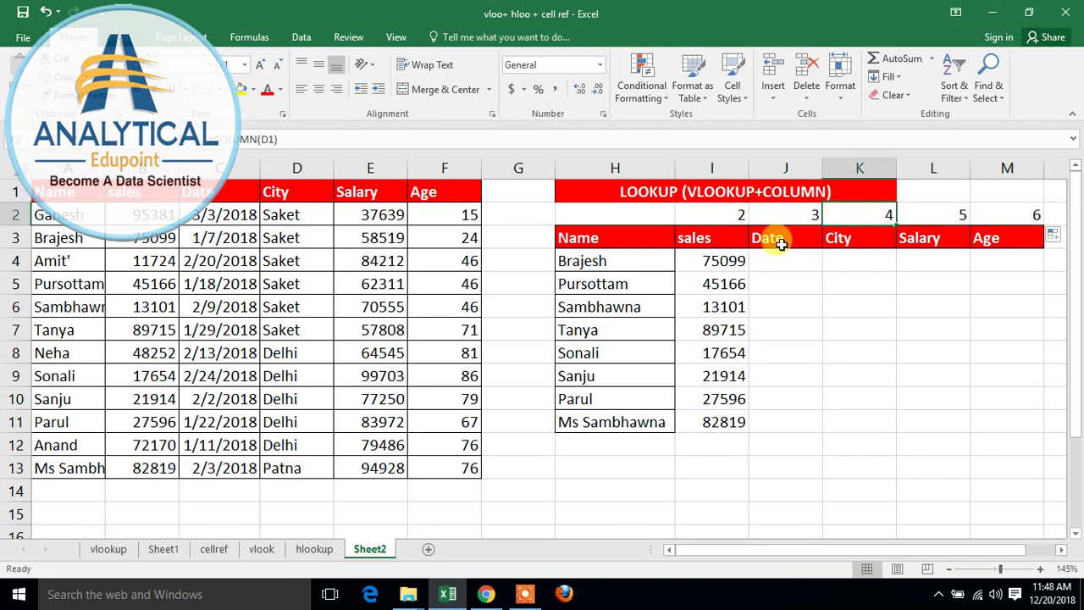
left_click(712, 261)
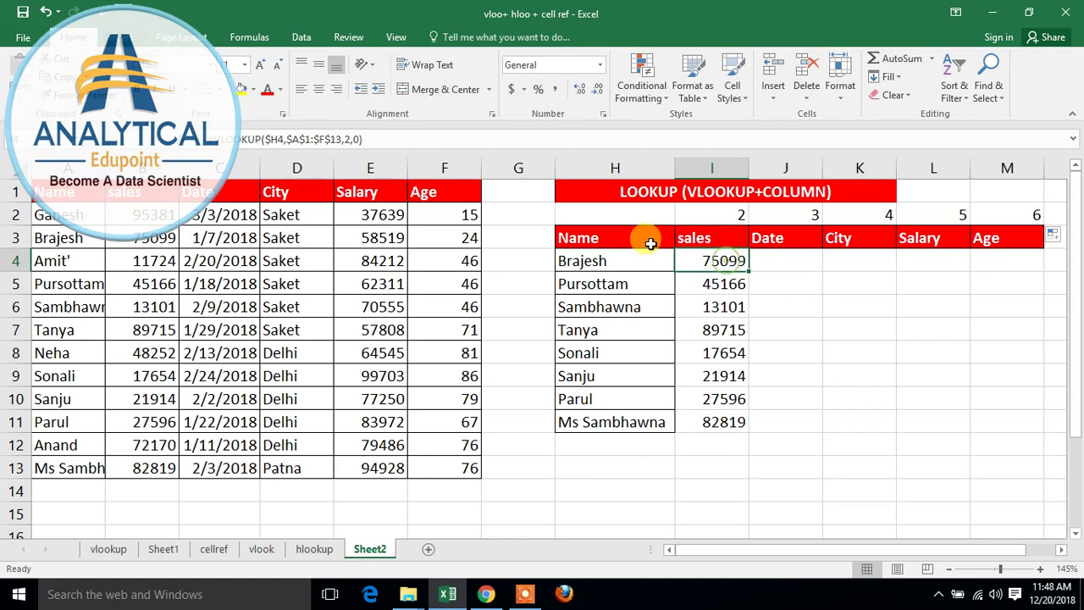
left_click(344, 140)
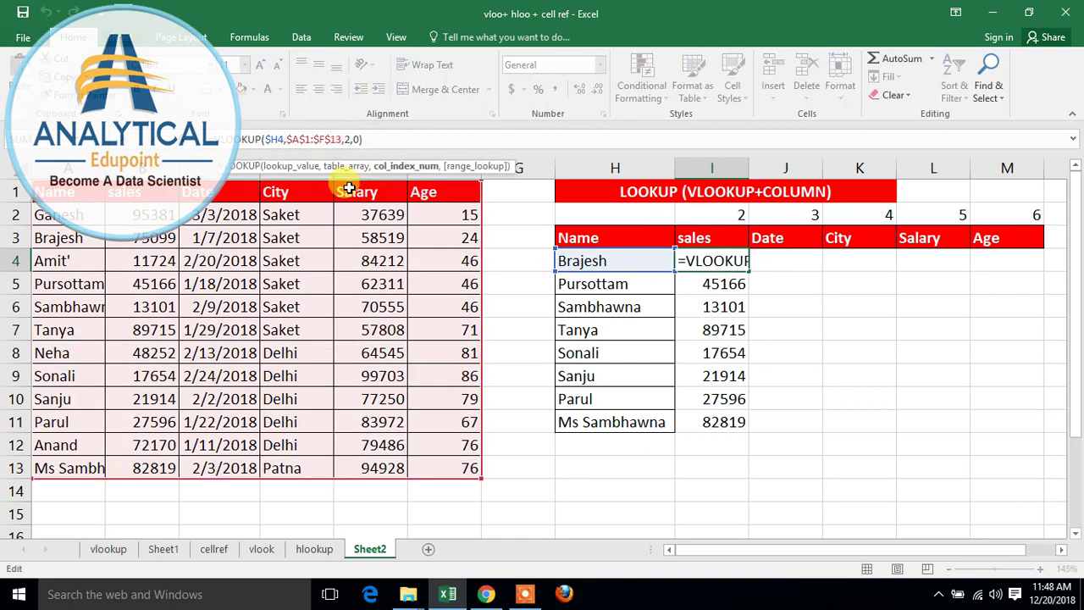
key("BackSpace")
type("COLUMN")
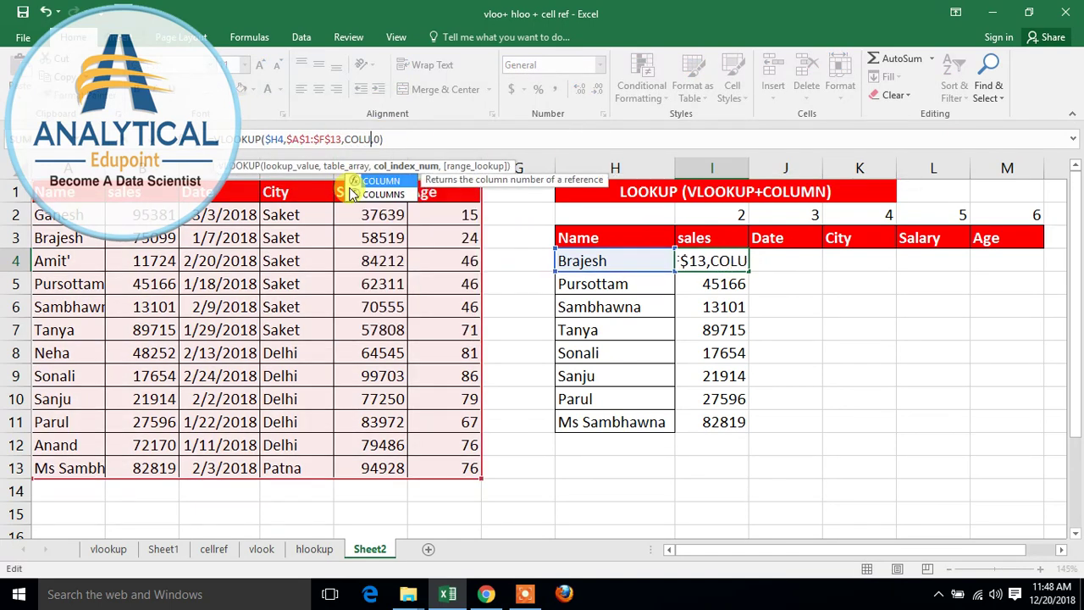
type("(")
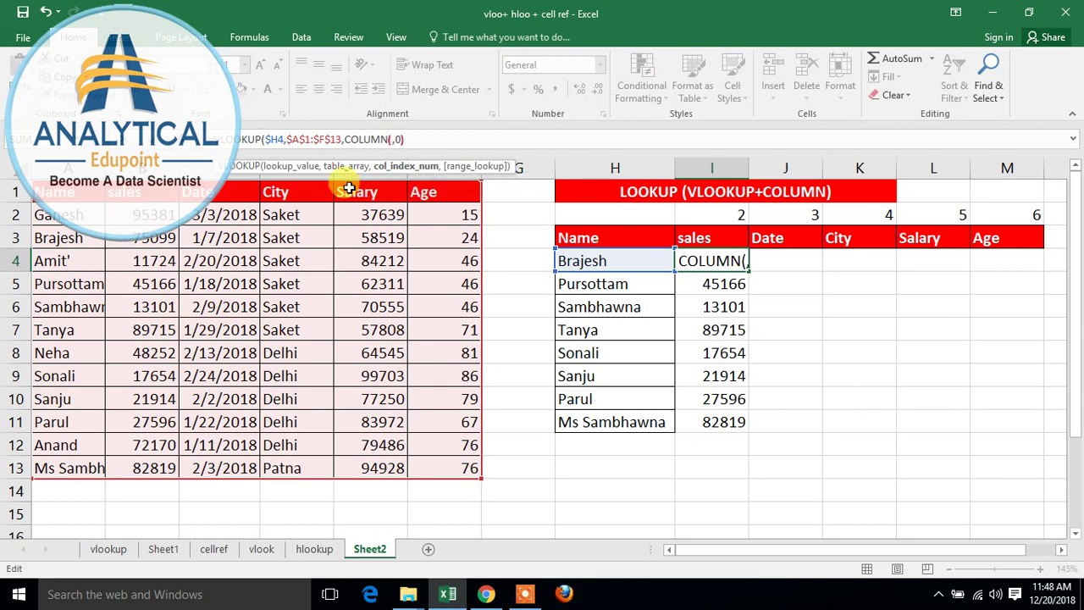
type("B1)")
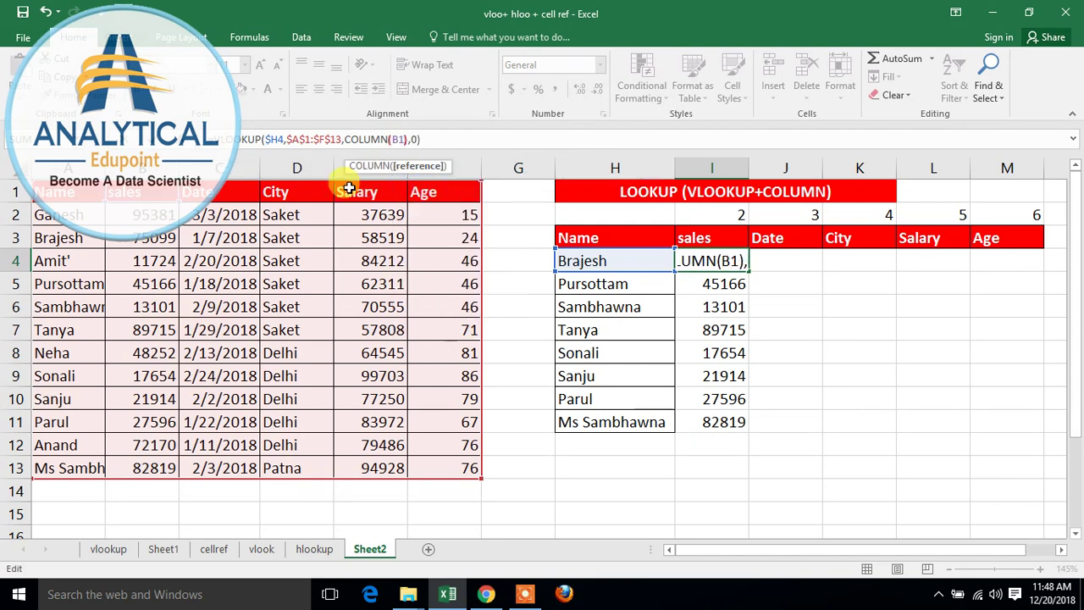
key("Return")
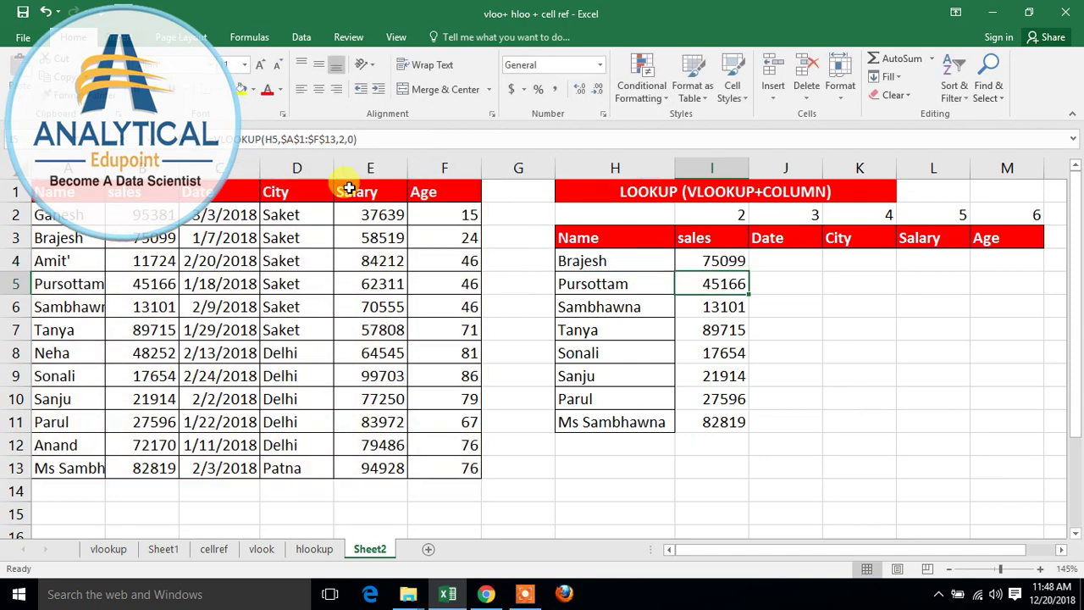
left_click(720, 261)
left_click_drag(749, 271, 1041, 433)
- Clear the helper column numbers in I2:M2 and the lookup formulas in I4:M11
left_click_drag(736, 215, 1004, 212)
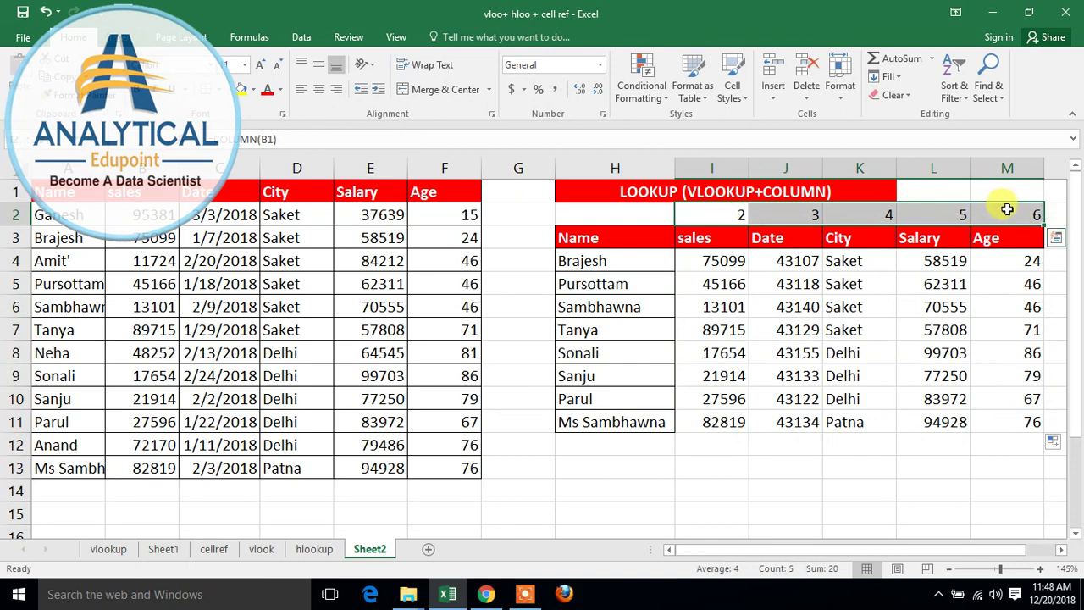
key("Delete")
left_click(710, 260)
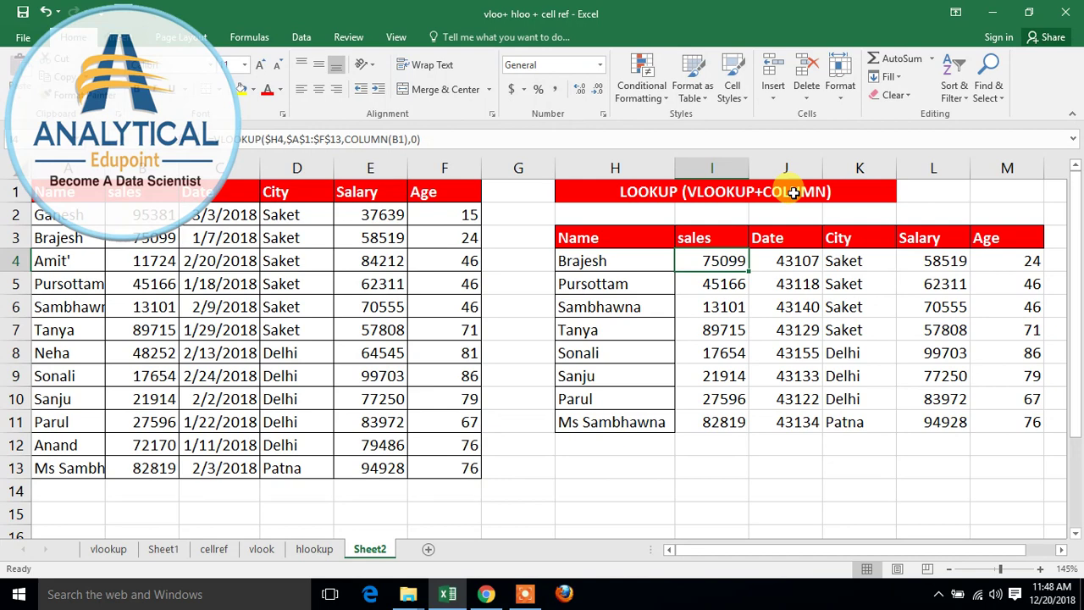
key("shift+Right")
key("shift+Right")
key("shift+Right")
key("shift+Right")
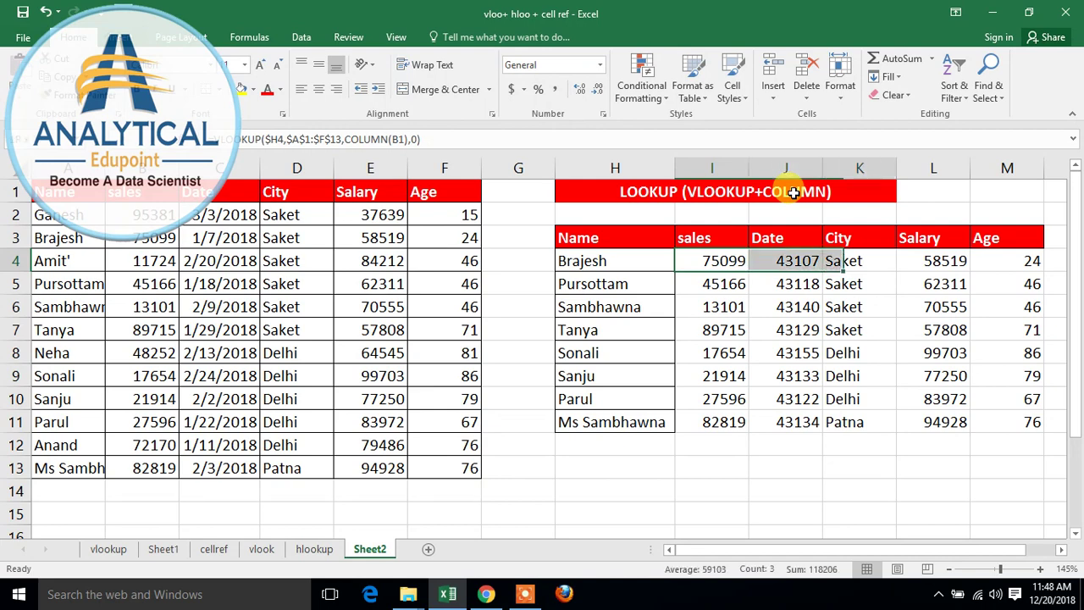
key("ctrl+shift+Down")
key("Delete")
key("Up")
key("Down")
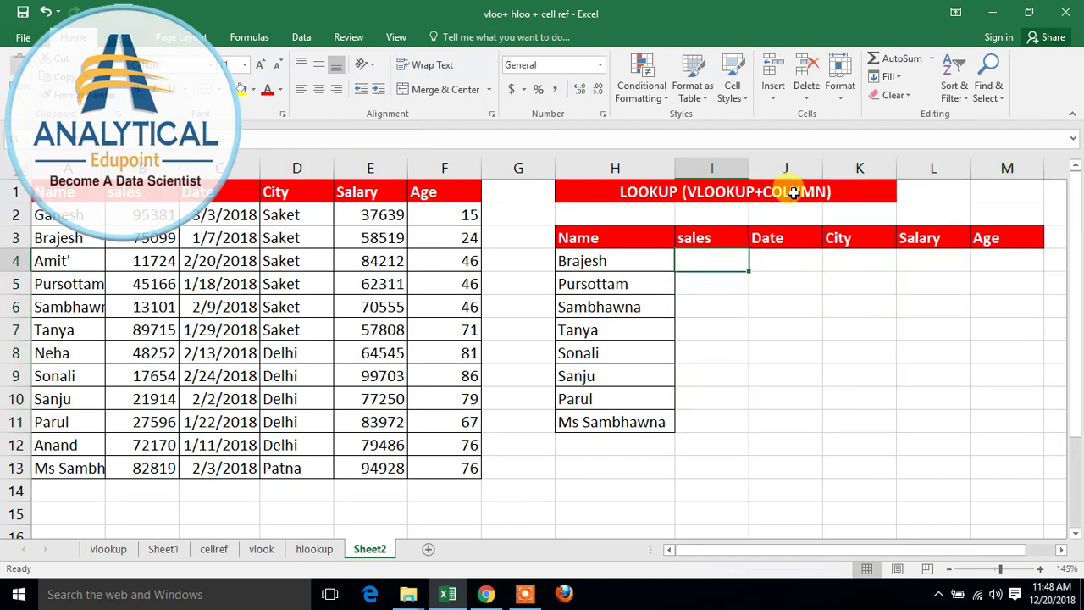
- Start a VLOOKUP formula in I4 with lookup value $H4 and the absolute table array $A$1:$F$13
type("=VLOOKUP(")
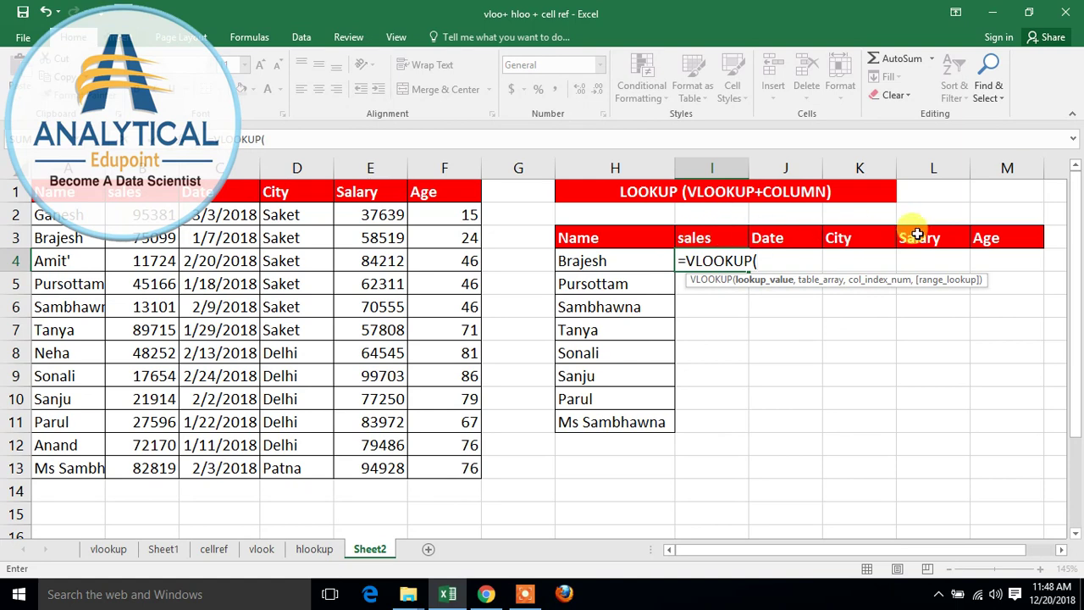
left_click(641, 263)
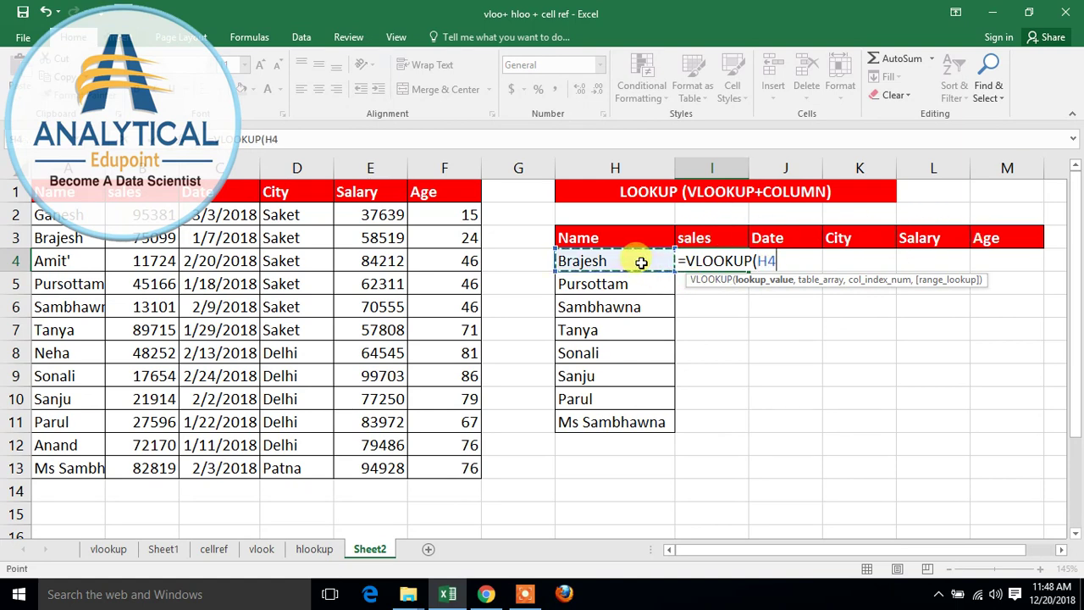
key("F4")
key("F4")
key("F4")
type(",")
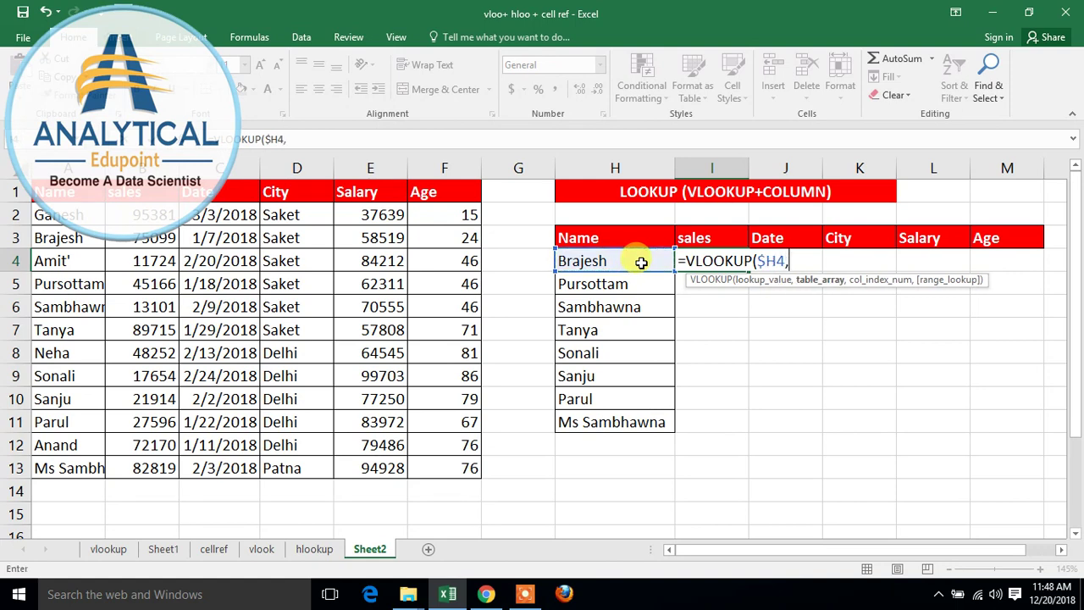
left_click_drag(59, 191, 455, 472)
key("F4")
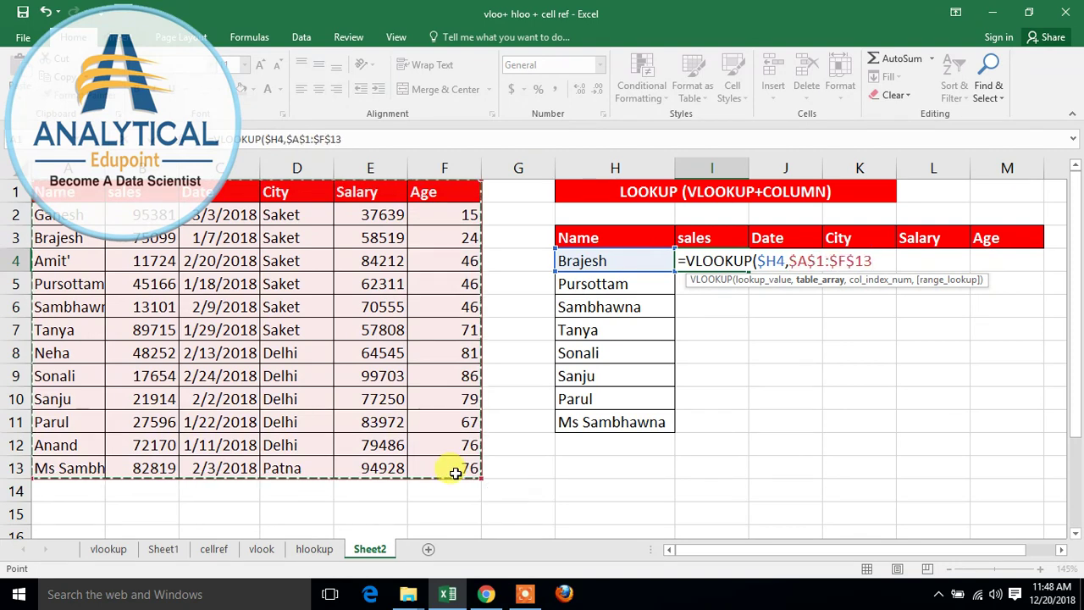
type(",")
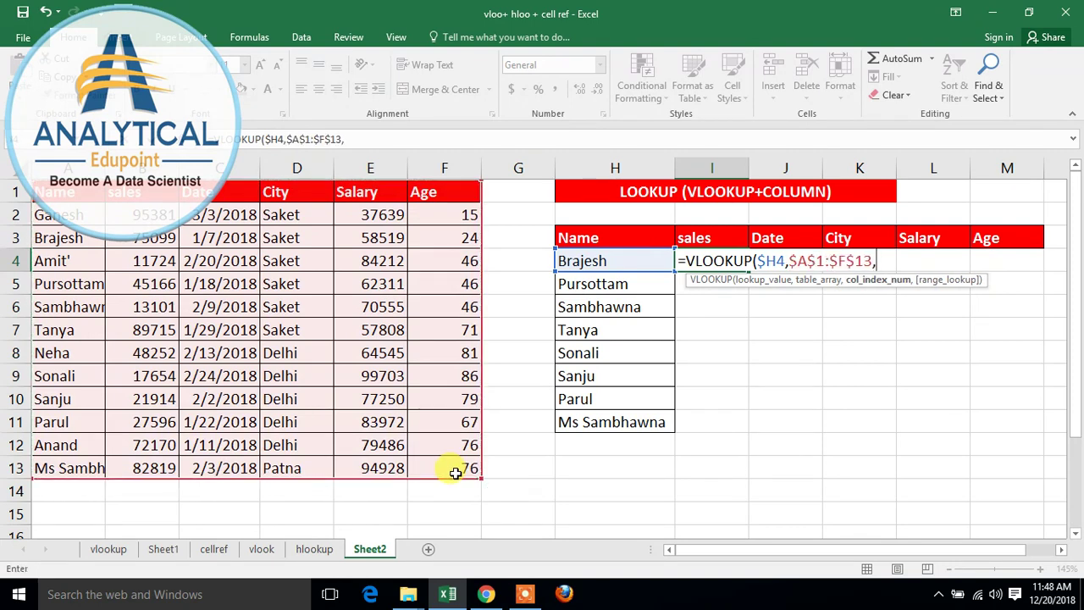
- Complete the I4 formula with COLUMN(B1) as the column index and 0 for an exact match
type("COLUMN")
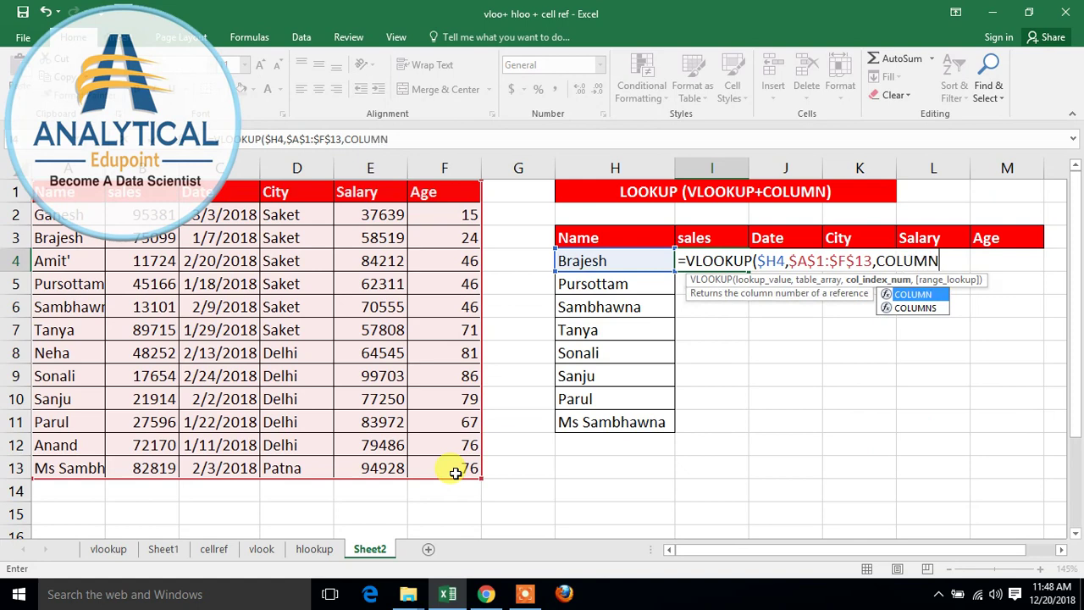
type("(")
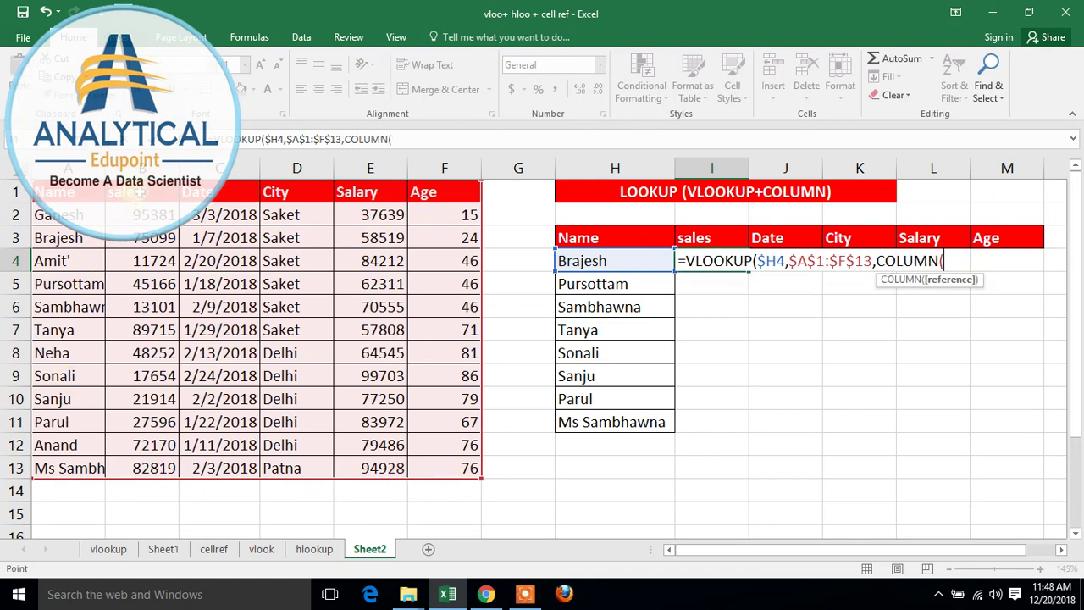
left_click(139, 193)
type(")")
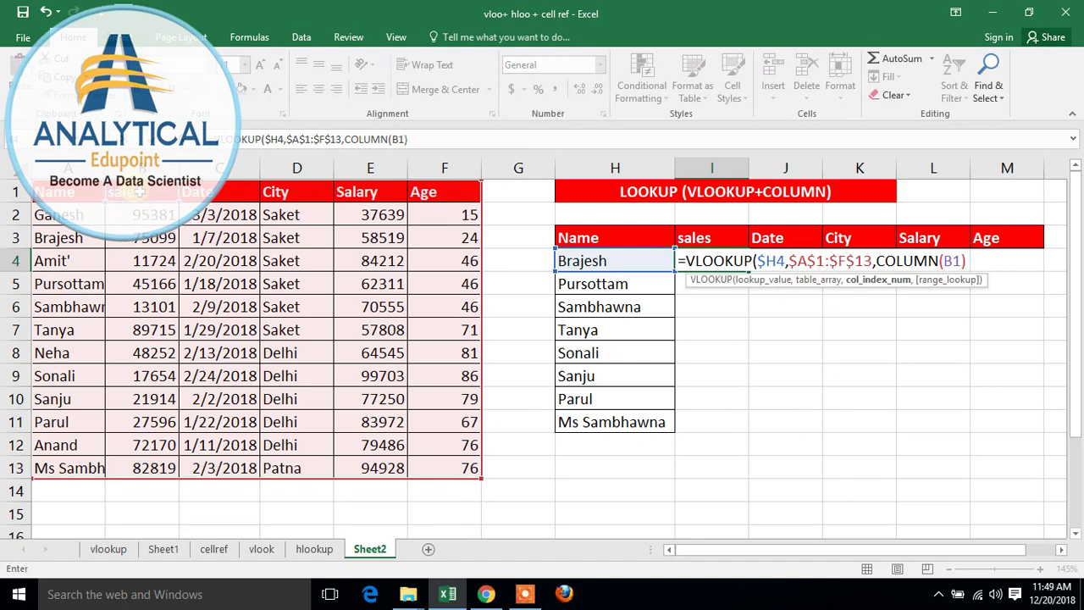
type(",0)")
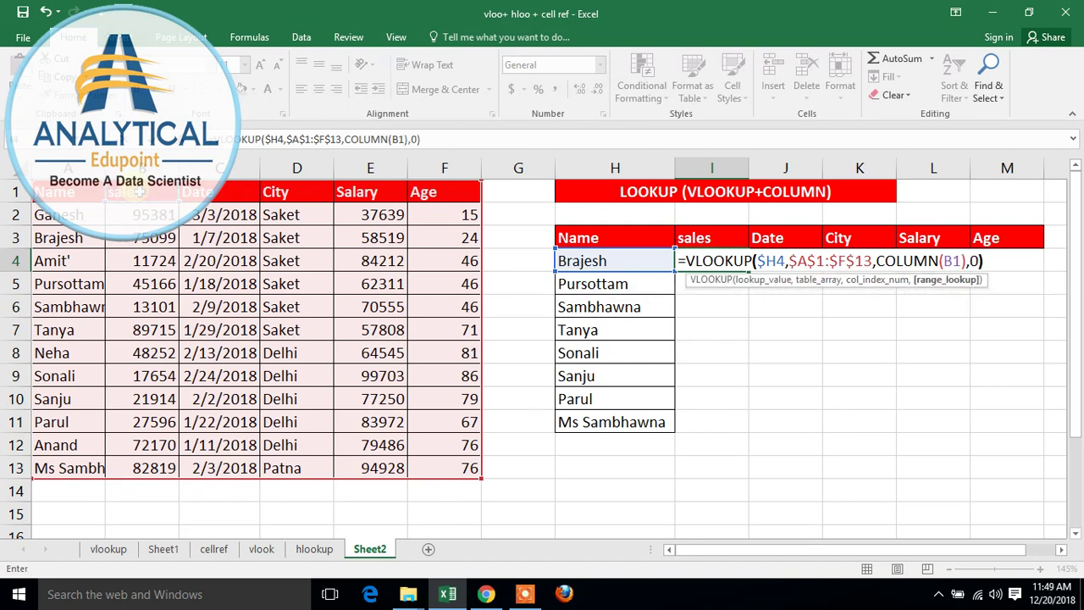
key("Return")
- Fill the I4 formula down and across the range I4:M11 to cover all names and columns
key("Up")
key("shift+Right")
key("shift+Right")
key("shift+Right")
key("shift+Right")
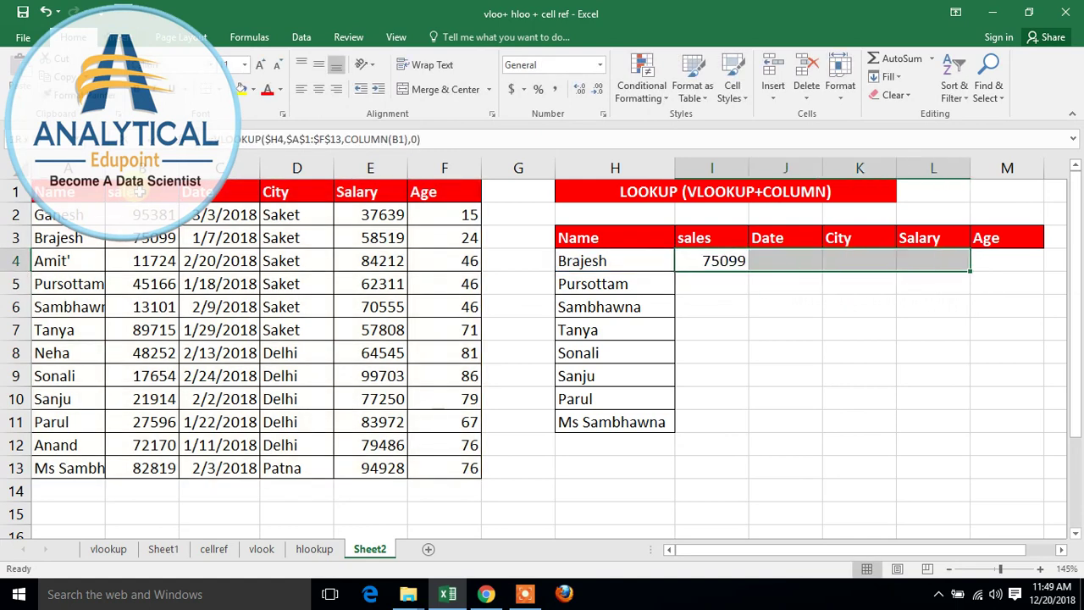
key("shift+Down")
key("shift+Down")
key("shift+Down")
key("shift+Down")
key("shift+Down")
key("shift+Down")
key("shift+Down")
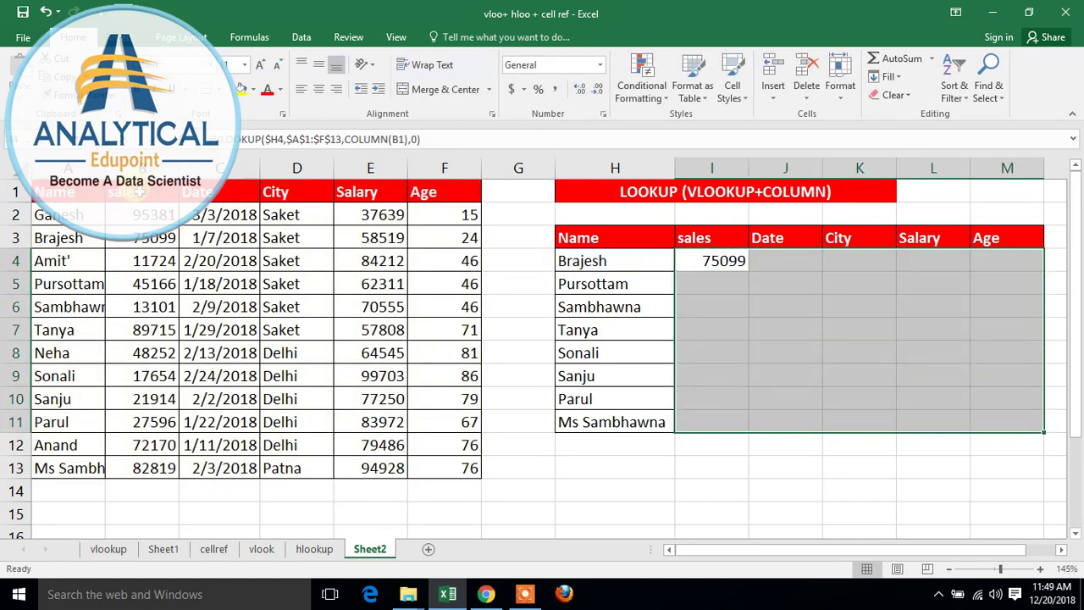
key("ctrl+d")
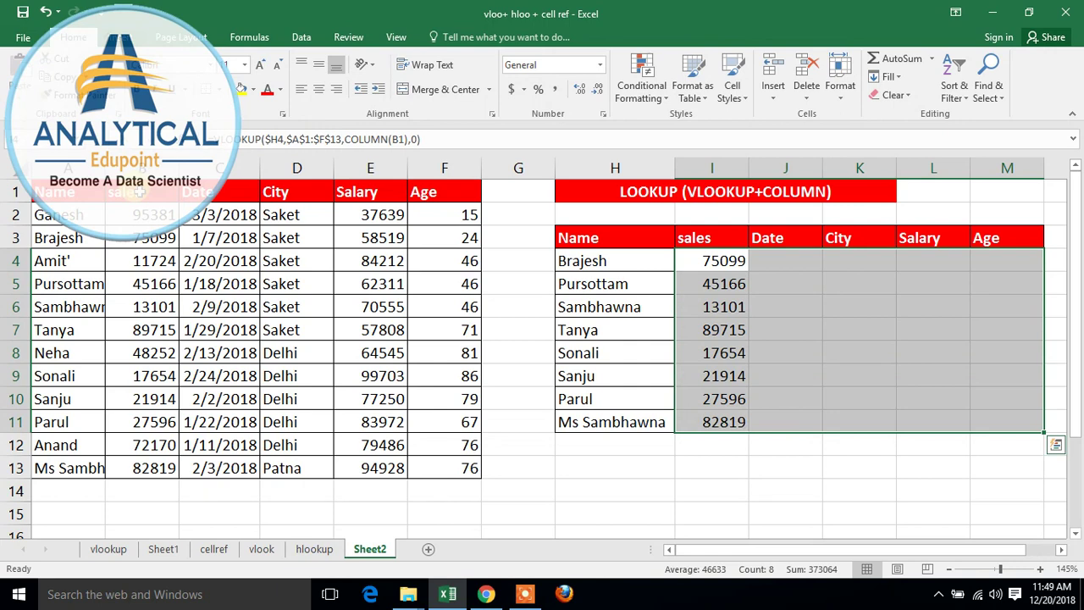
key("ctrl+r")
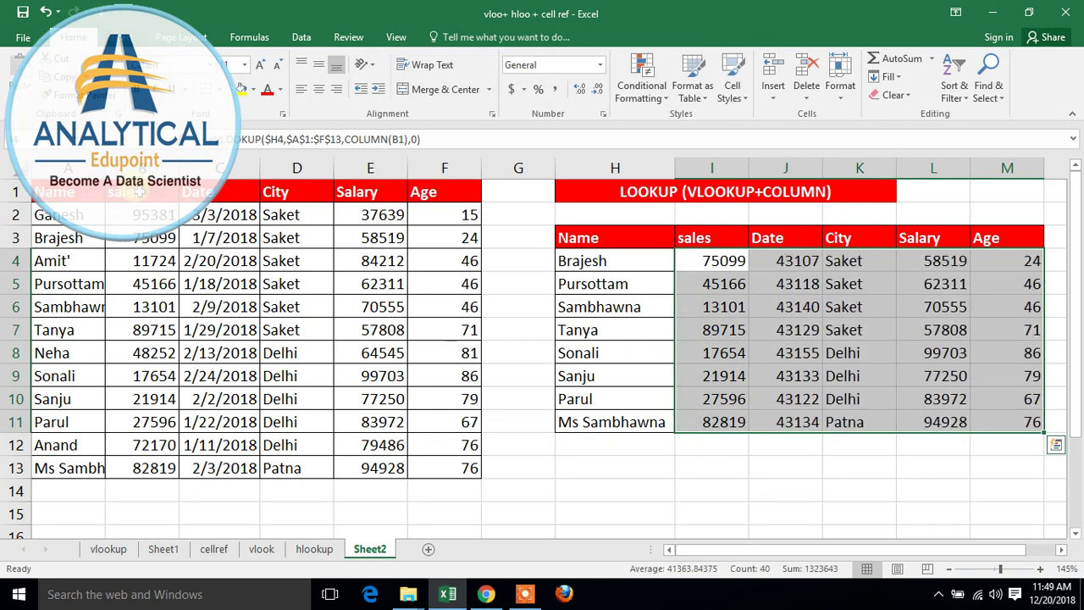
left_click(631, 468)
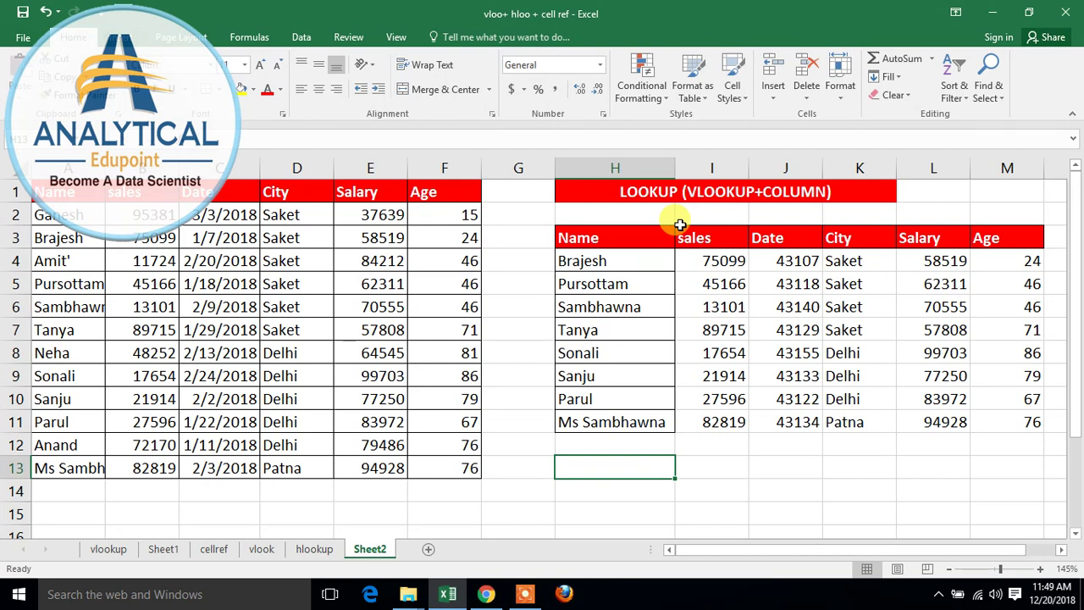
left_click(525, 594)
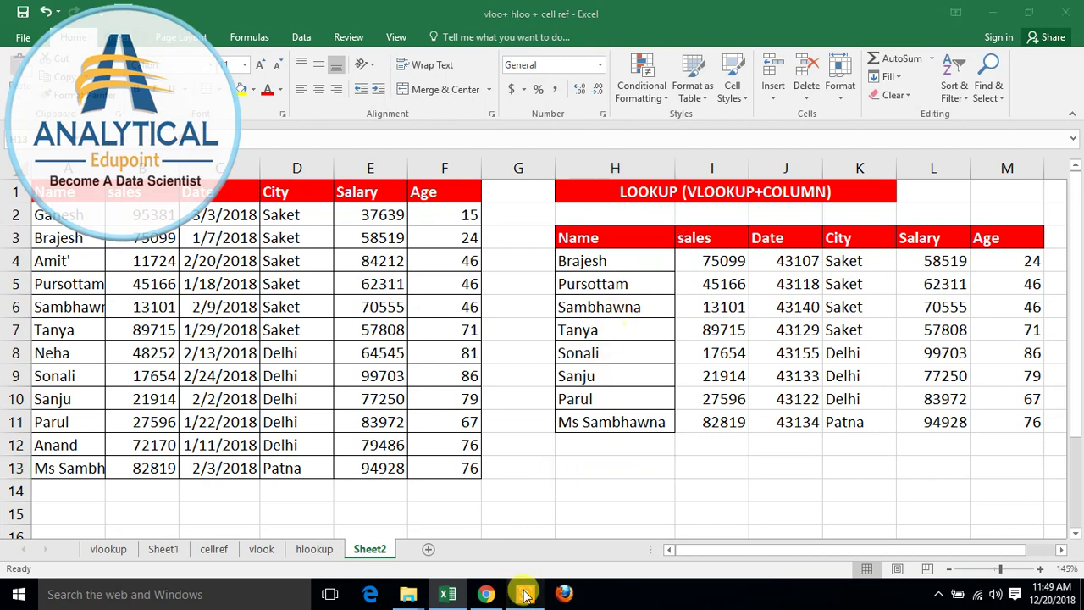